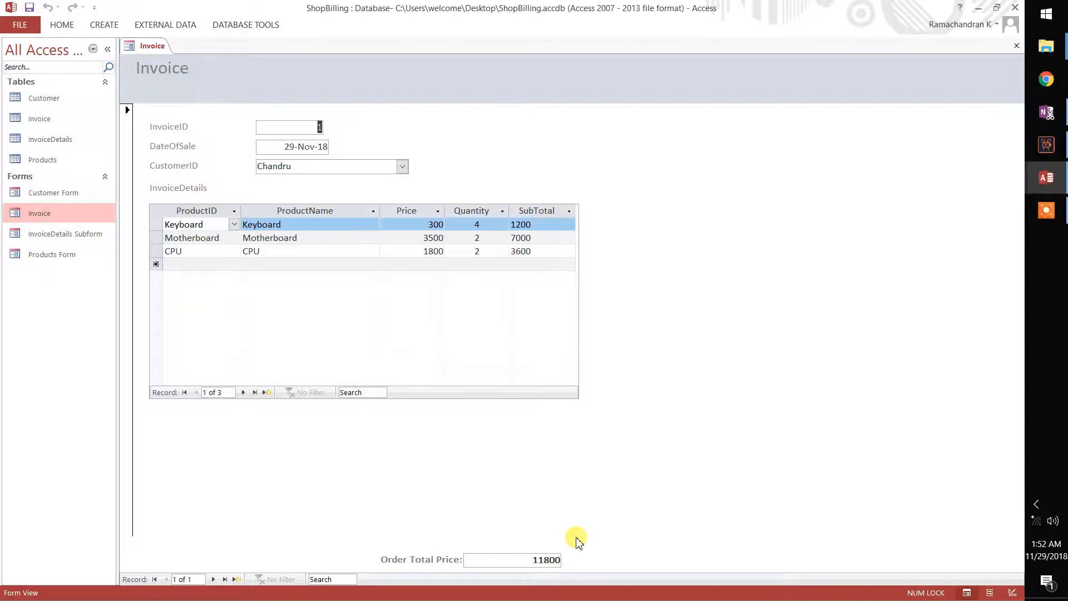
Step: Add a Processor line with a quantity of 4 to the invoice details and commit the record
click(208, 265)
click(234, 264)
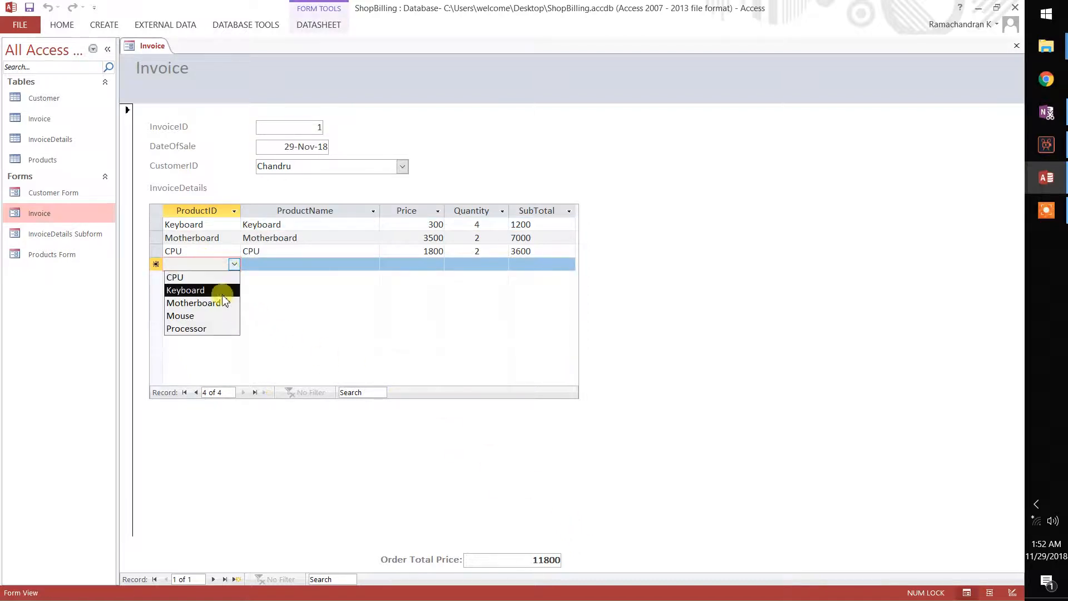
click(201, 315)
click(234, 264)
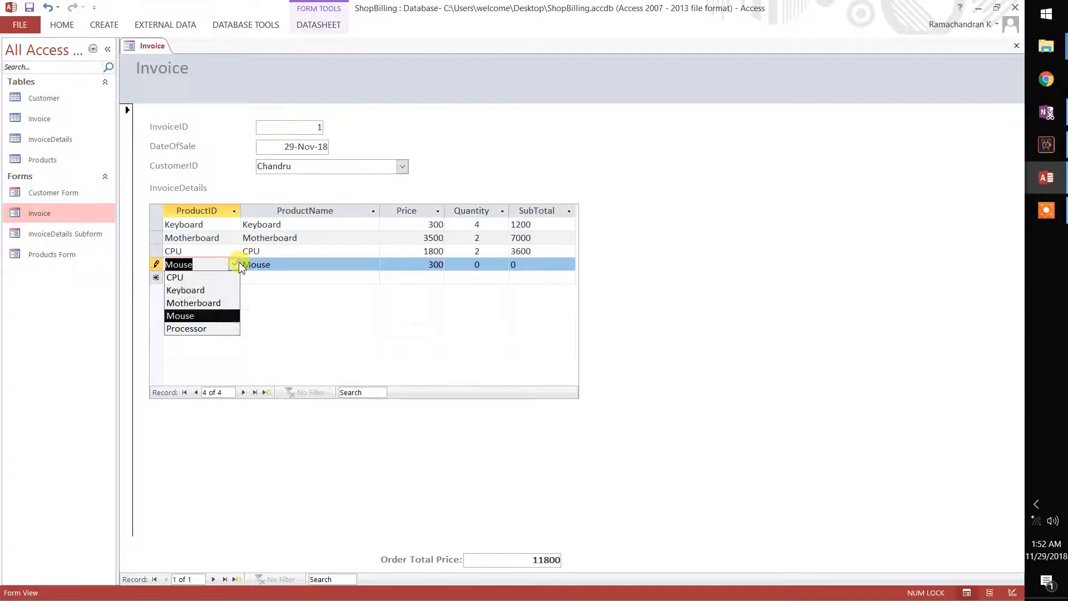
click(200, 328)
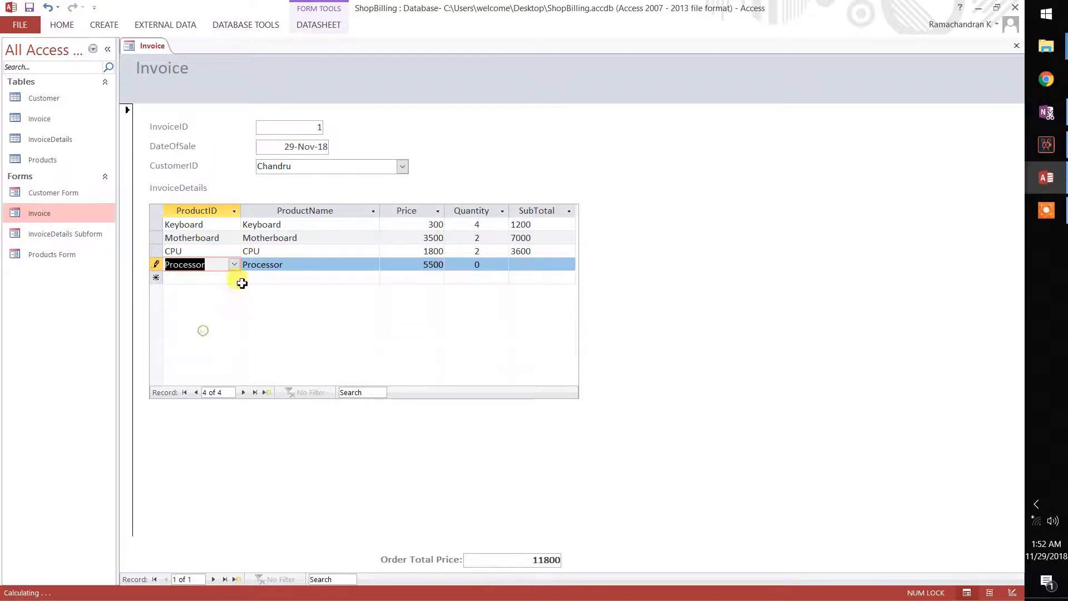
double_click(432, 266)
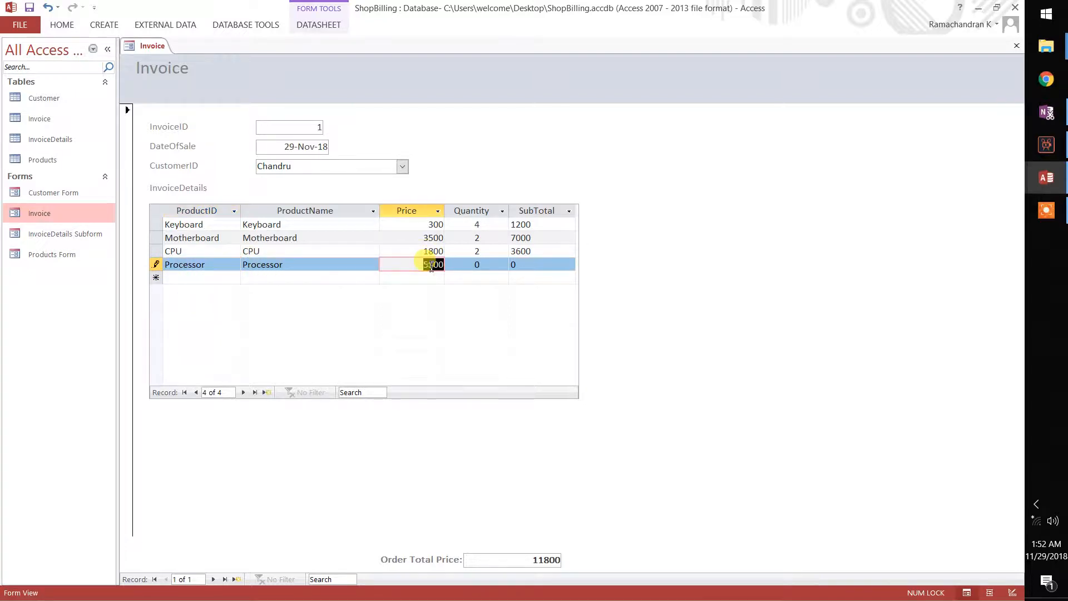
double_click(480, 265)
text(4)
click(255, 278)
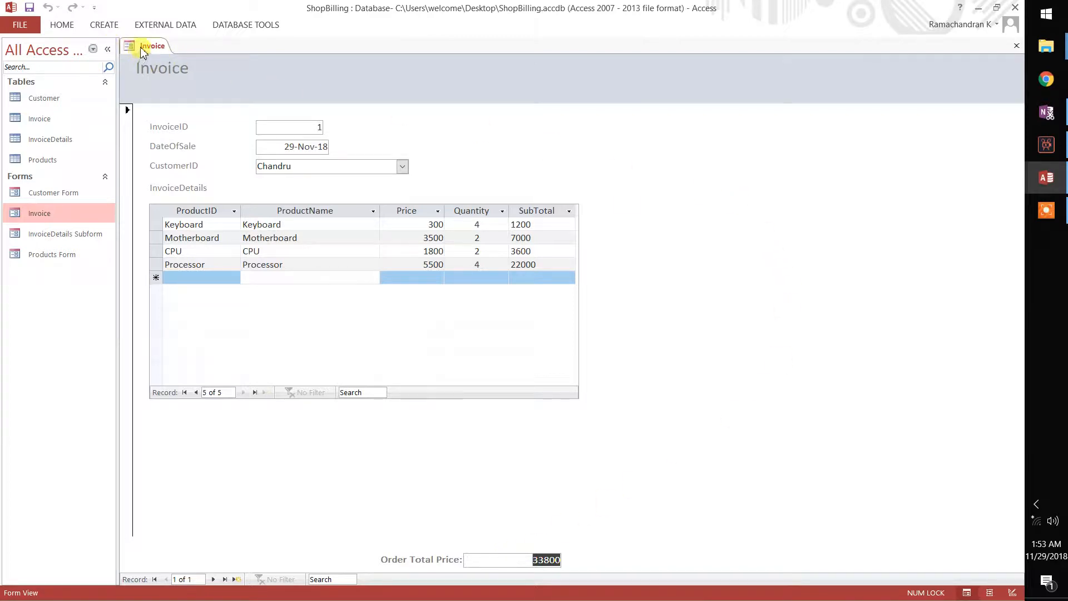
Step: Switch to the ShopBilling database stored in the Documents folder
click(1046, 45)
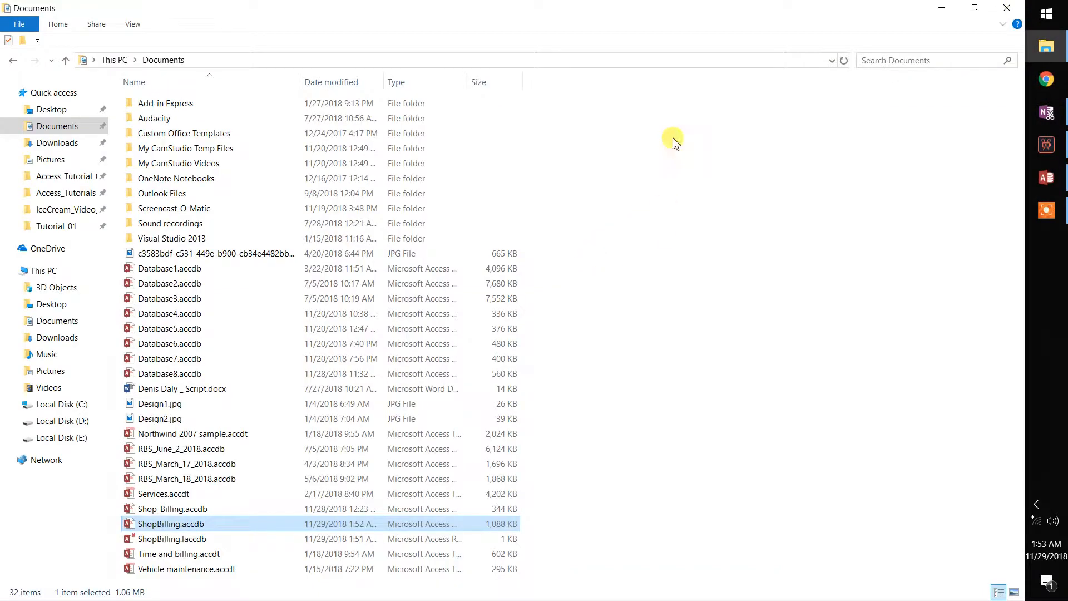
click(1007, 7)
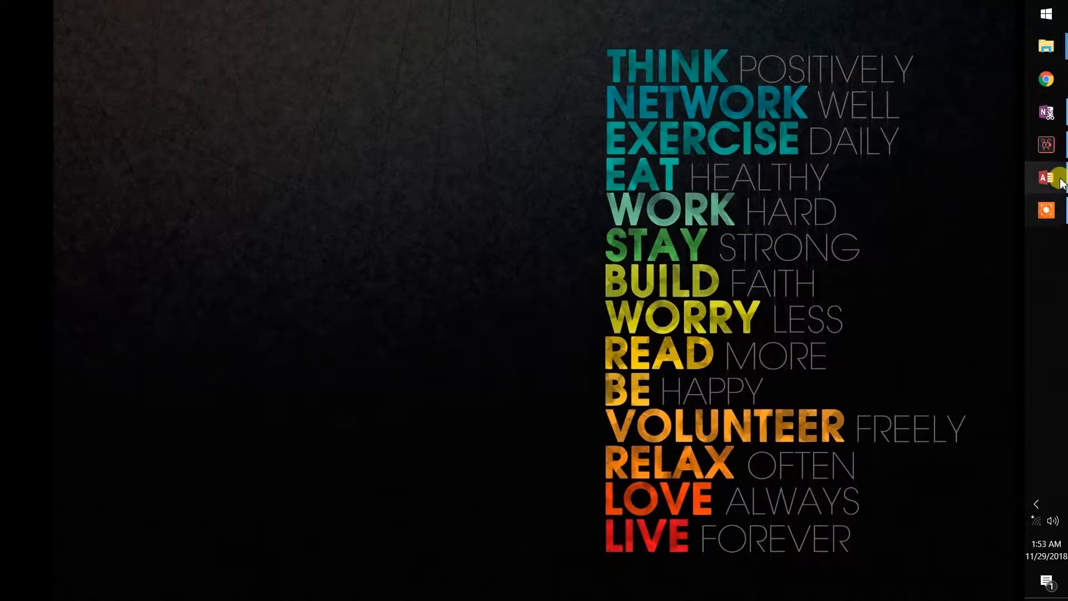
click(1060, 187)
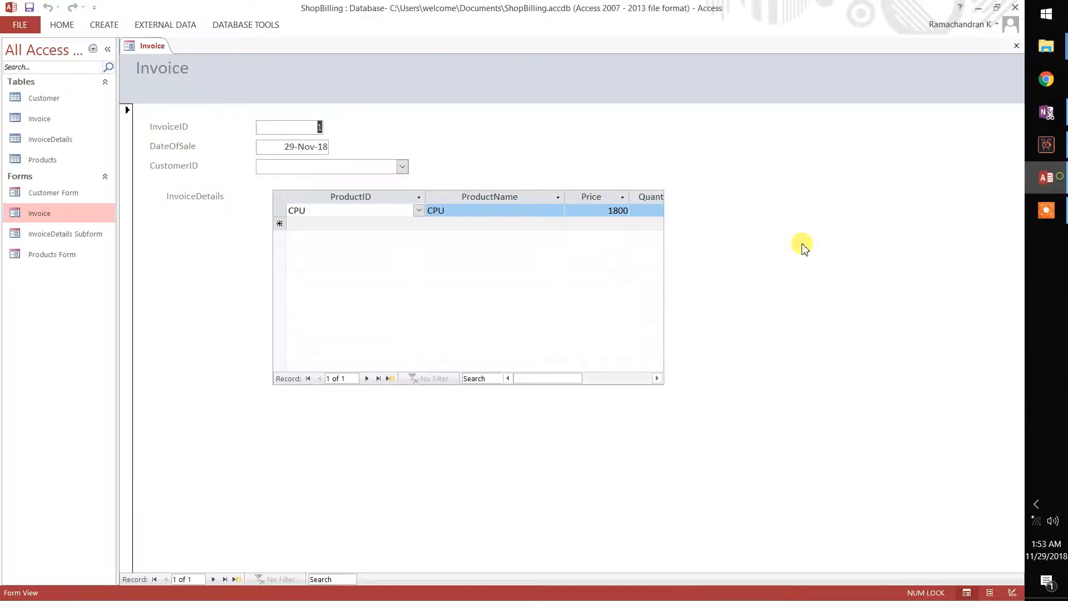
Step: Close and reopen the Invoice form, and examine all columns of its InvoiceDetails subform
right_click(154, 50)
click(170, 70)
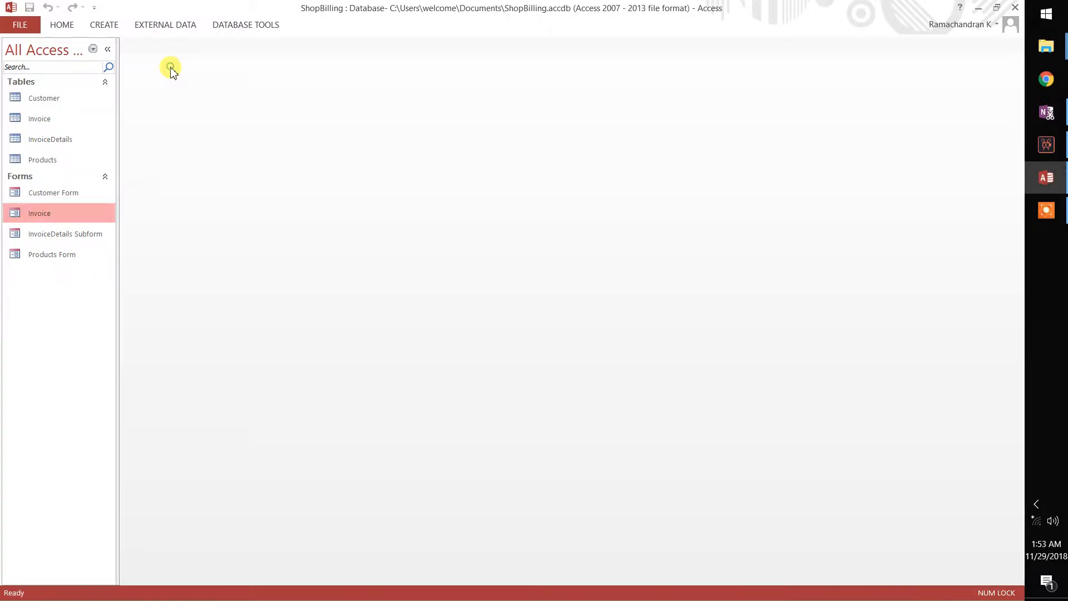
right_click(38, 217)
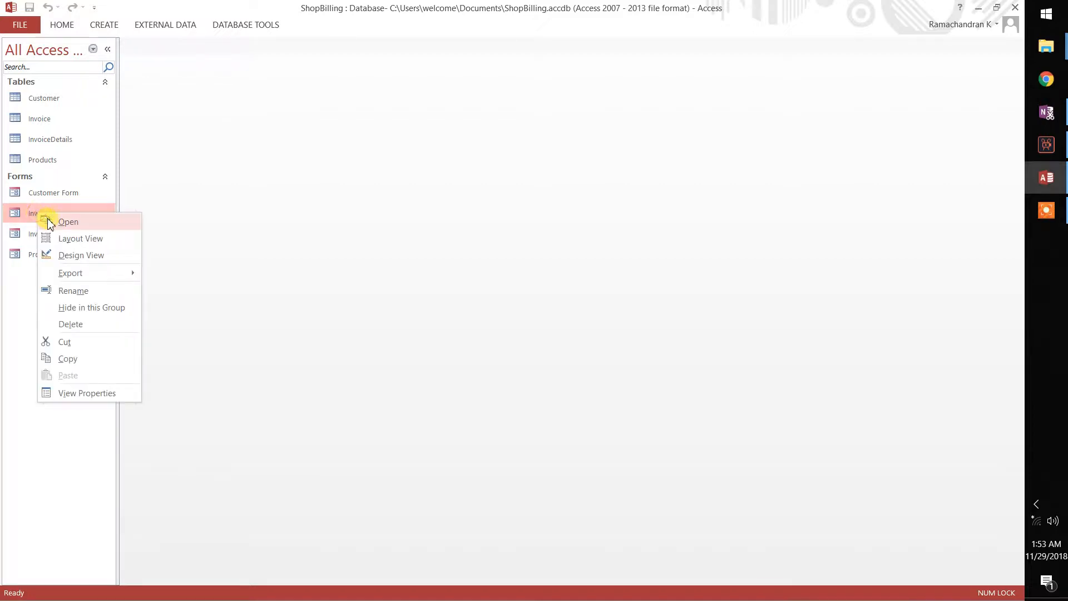
click(45, 219)
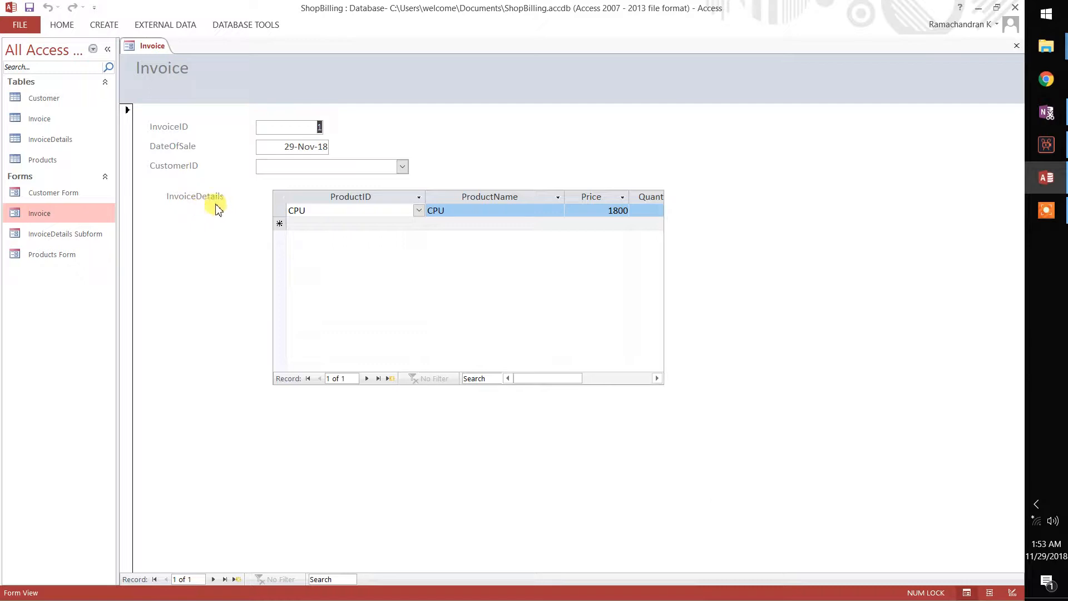
click(274, 197)
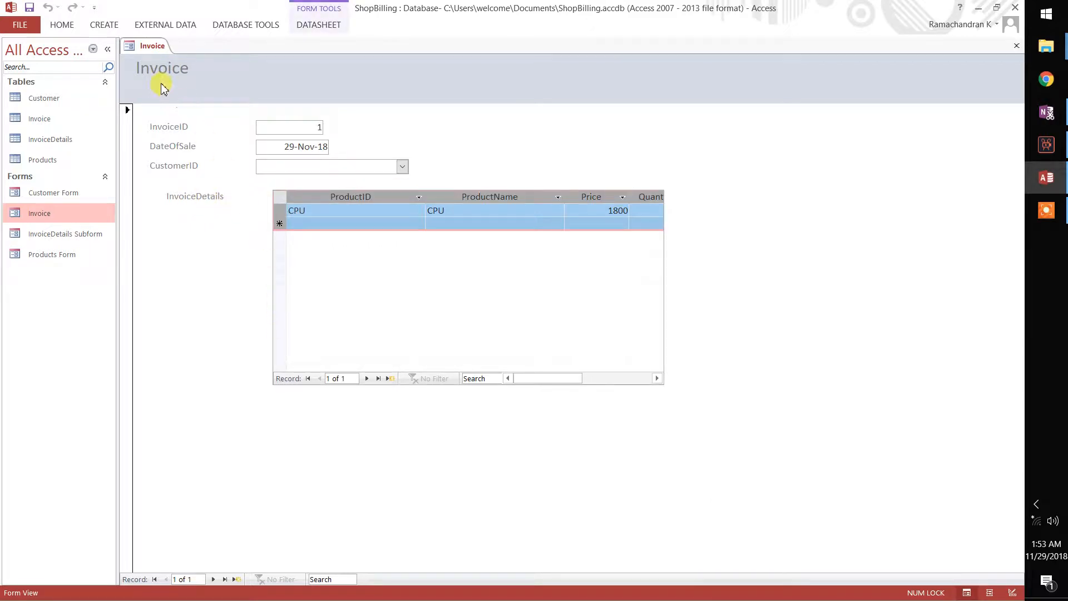
click(592, 379)
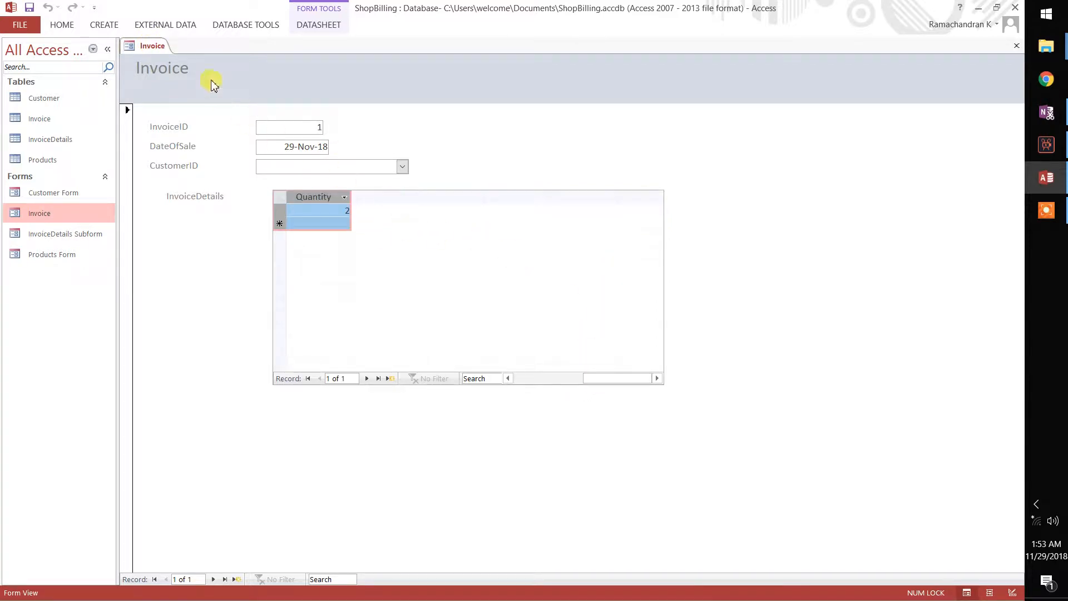
Step: In Layout View, move the InvoiceDetails label directly below CustomerID and the subform beneath it, about 0.33" from the left and 1.58" from the top
right_click(144, 50)
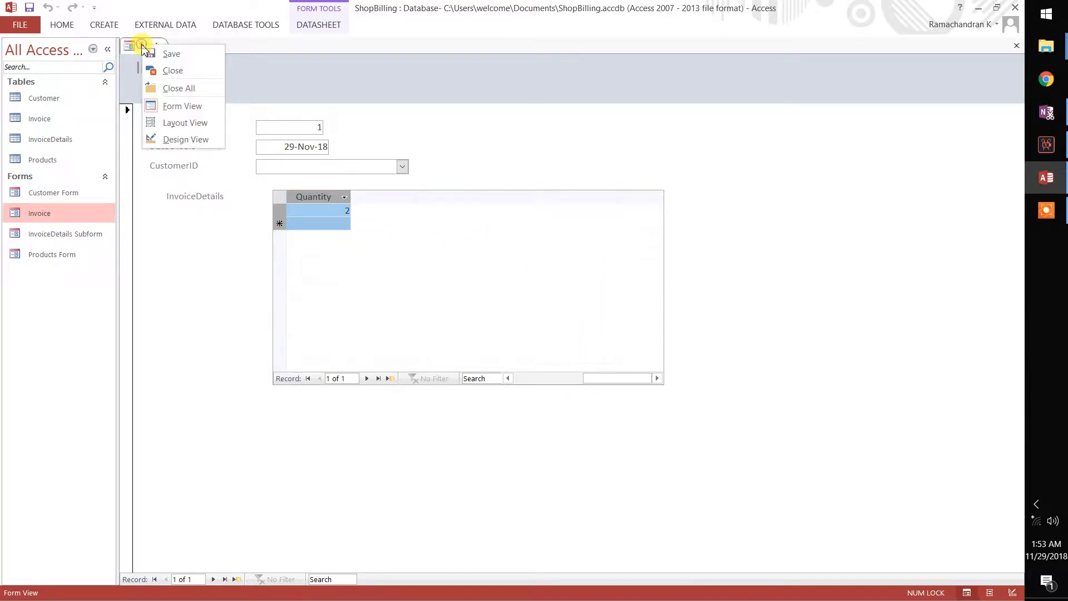
click(172, 124)
drag(268, 186, 173, 198)
click(172, 198)
drag(180, 197, 159, 190)
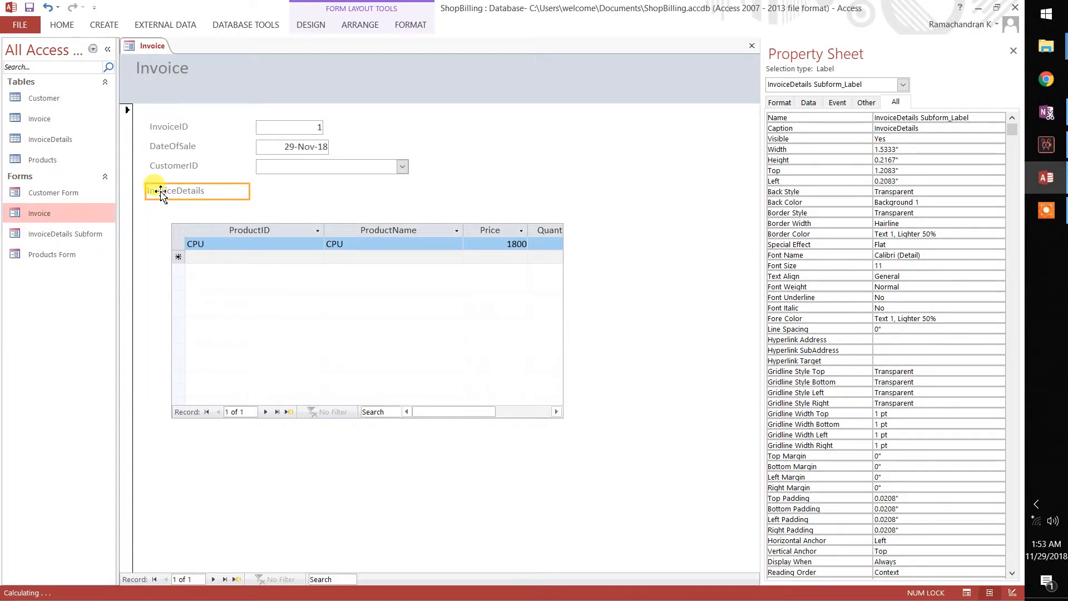
click(179, 226)
click(173, 225)
drag(156, 211, 140, 196)
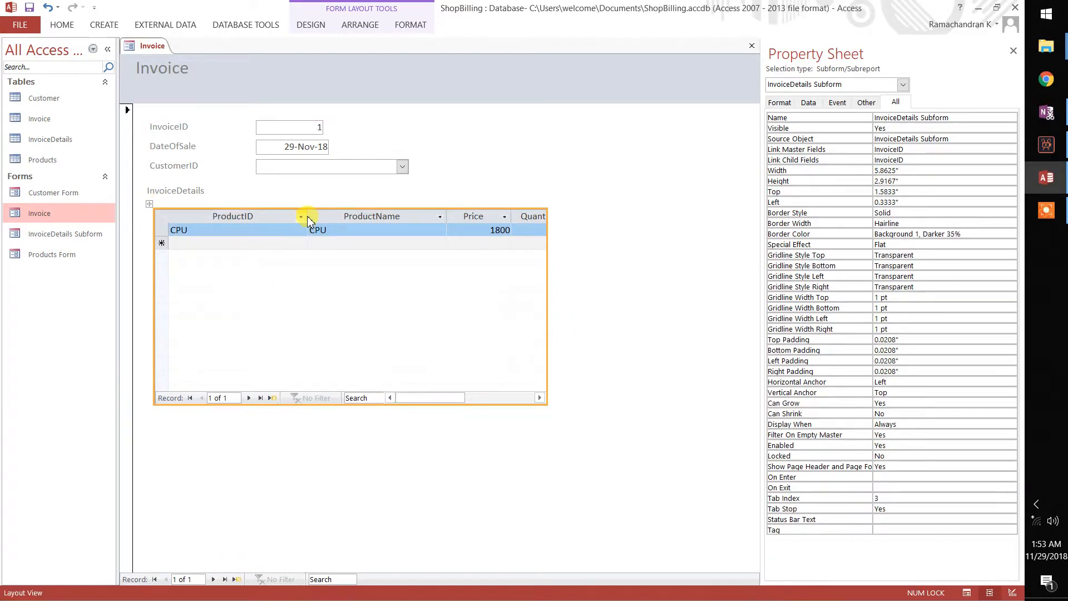
Step: Narrow the subform's ProductID, ProductName, Quantity and Price columns, leaving free space beside Quantity
drag(308, 220, 258, 217)
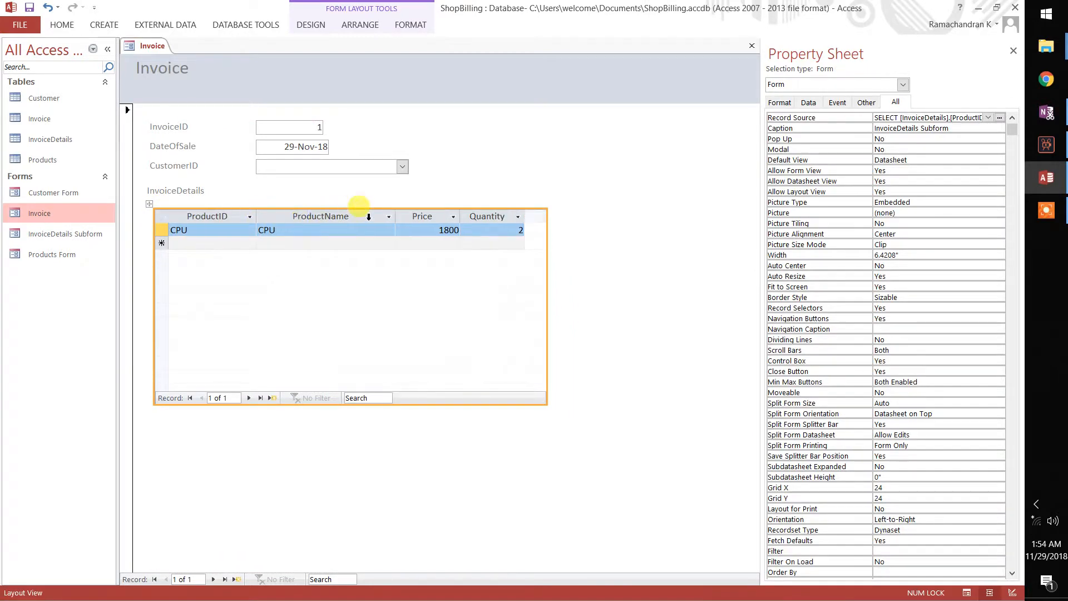
drag(396, 217, 363, 217)
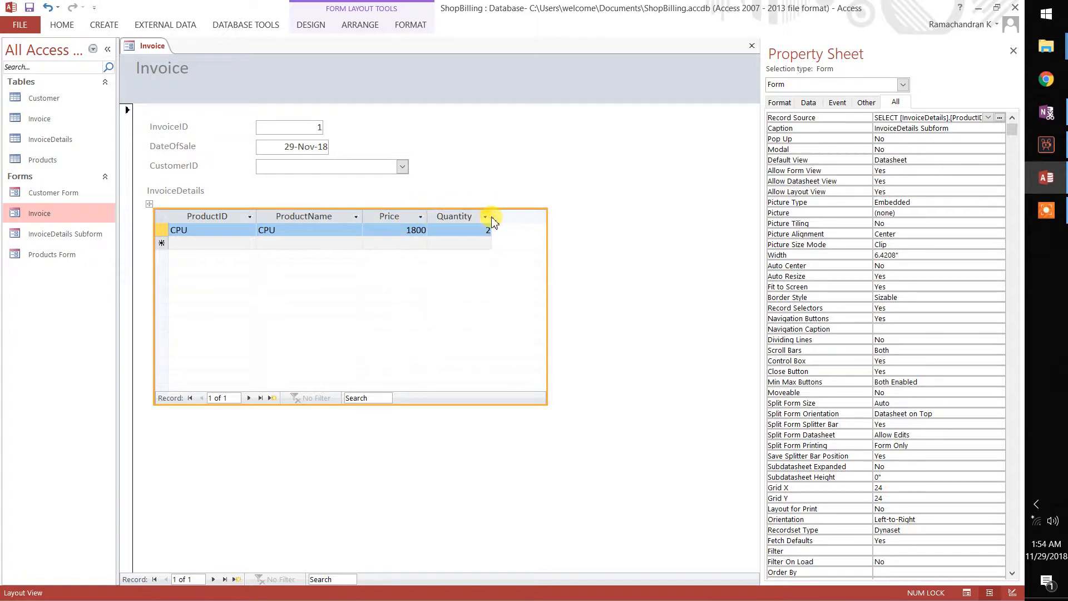
drag(489, 214, 477, 219)
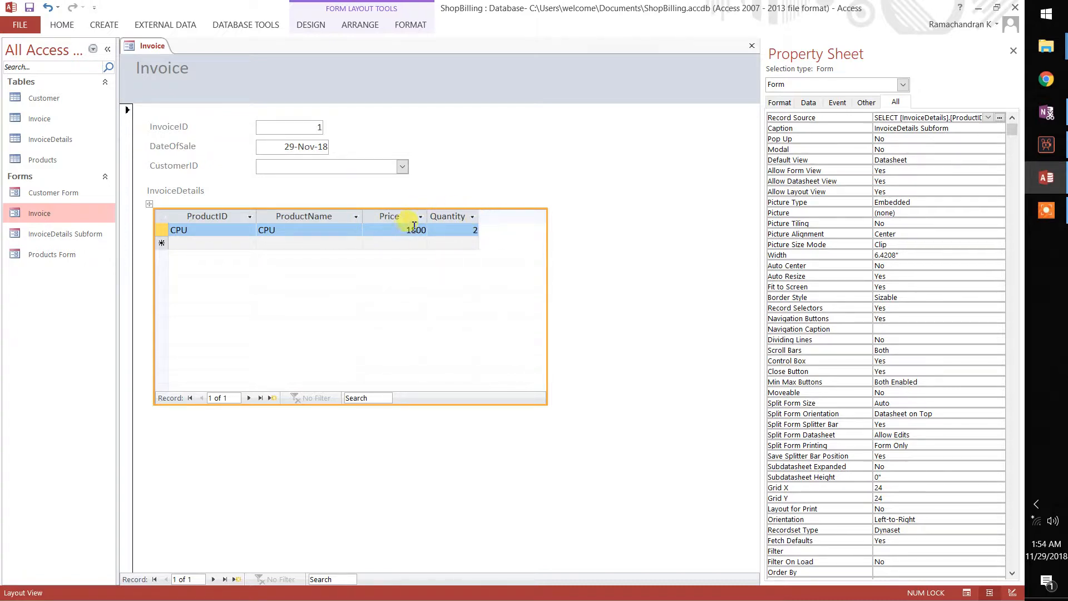
drag(426, 216, 407, 216)
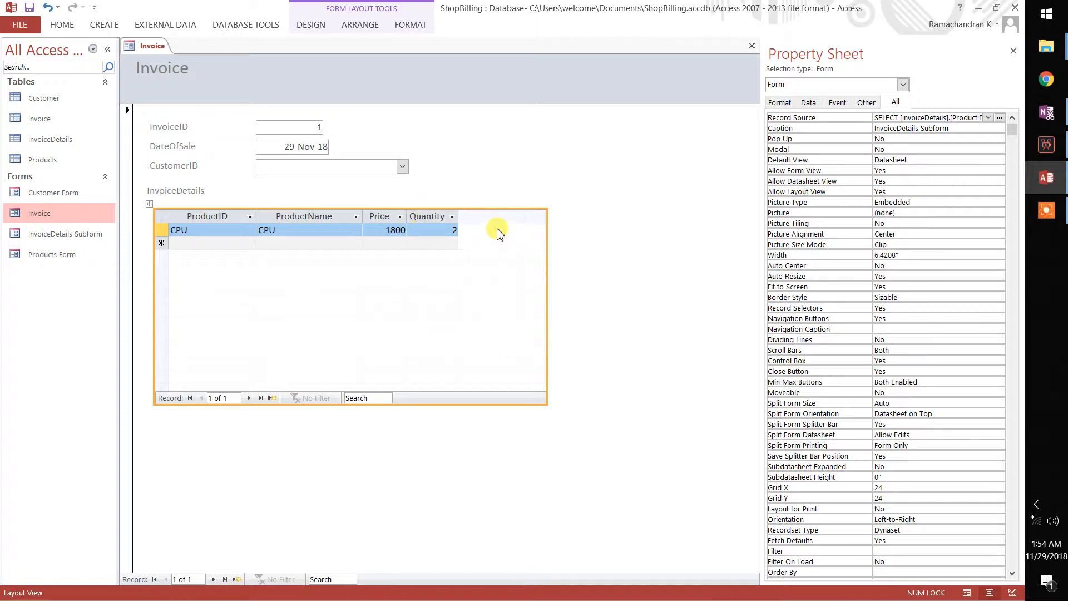
Step: Save the layout changes to the Invoice form and close it
right_click(148, 46)
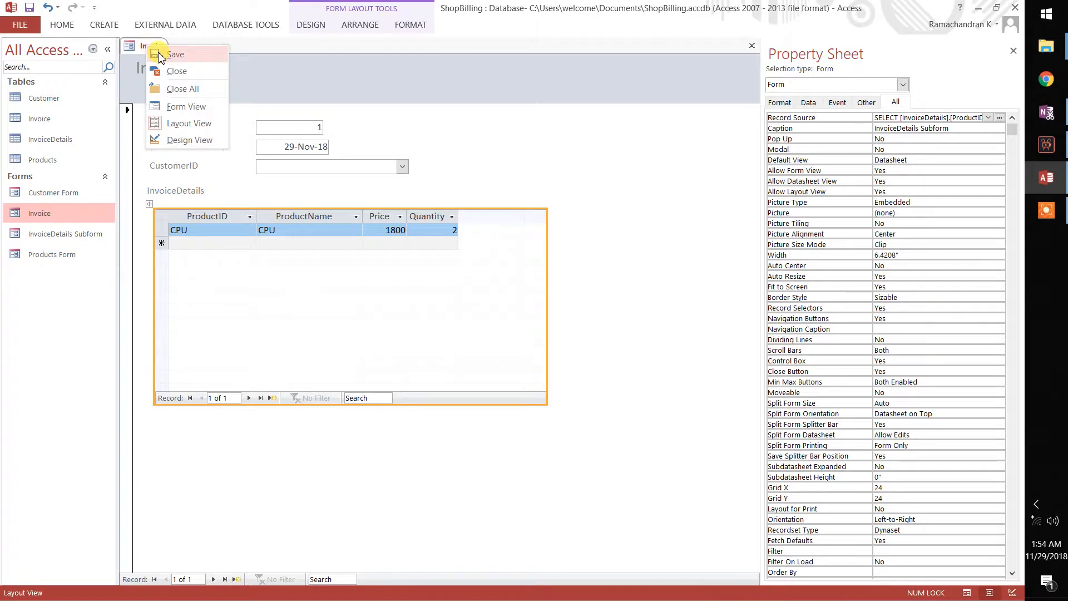
click(160, 55)
right_click(148, 47)
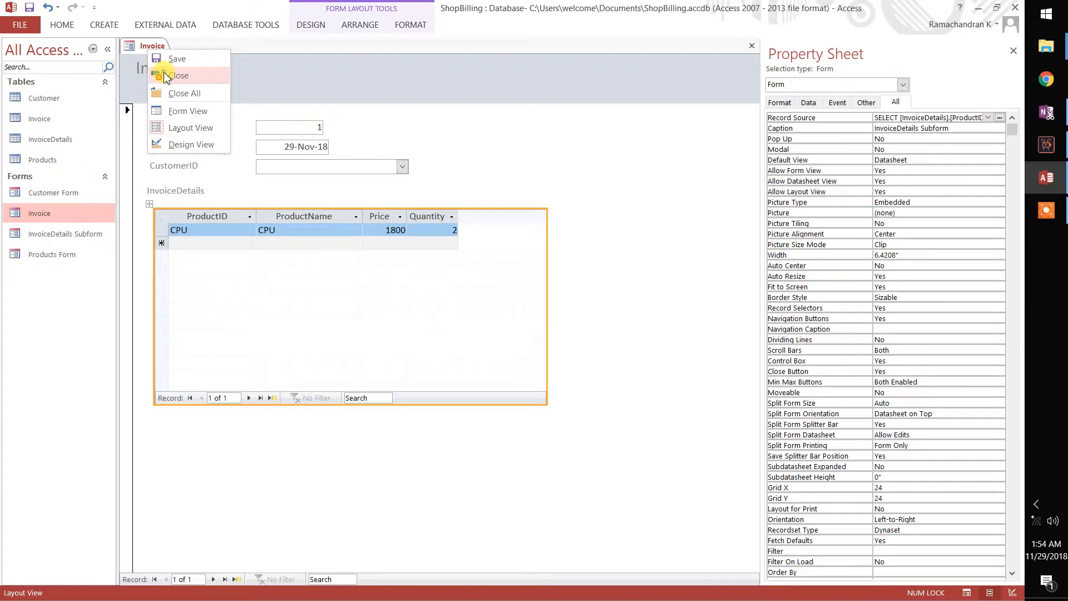
click(170, 71)
Step: Open the InvoiceDetails Subform in Design View and narrow the ProductName text box to about 2.28", matching the ProductID box
click(55, 235)
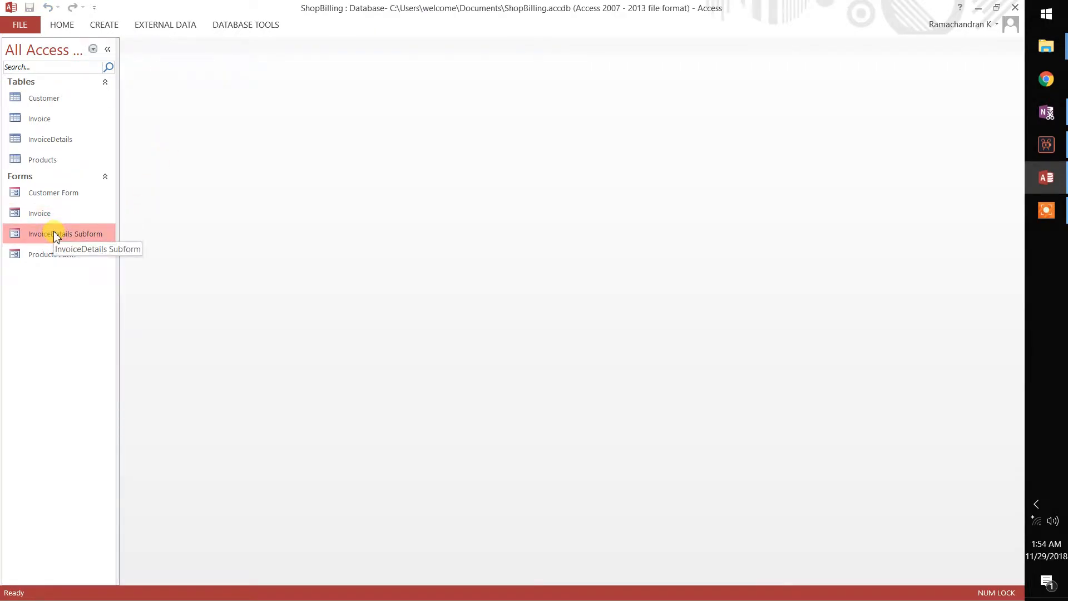
right_click(56, 235)
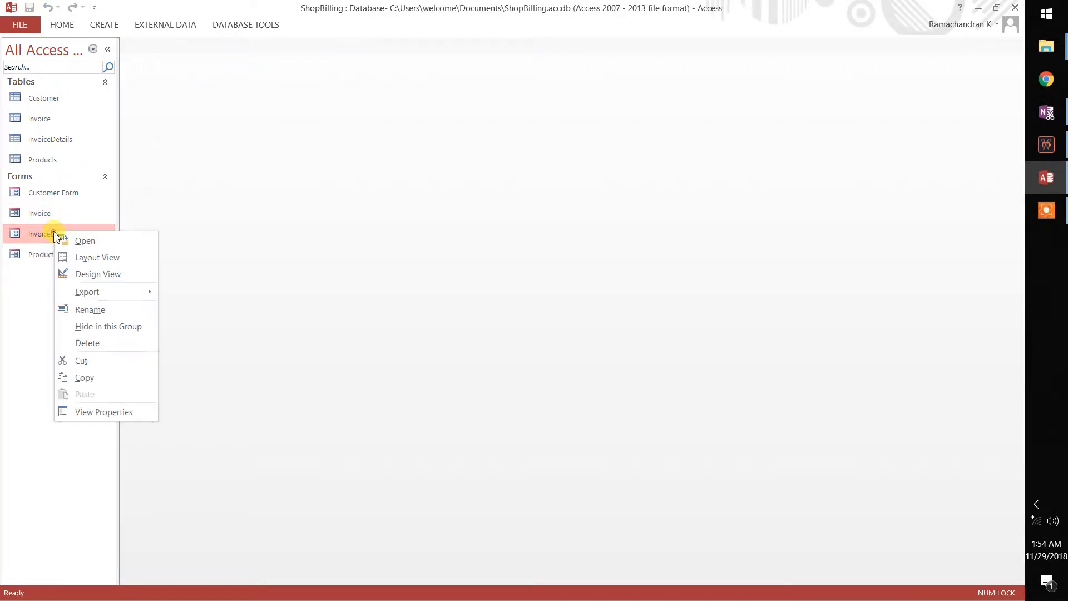
click(79, 274)
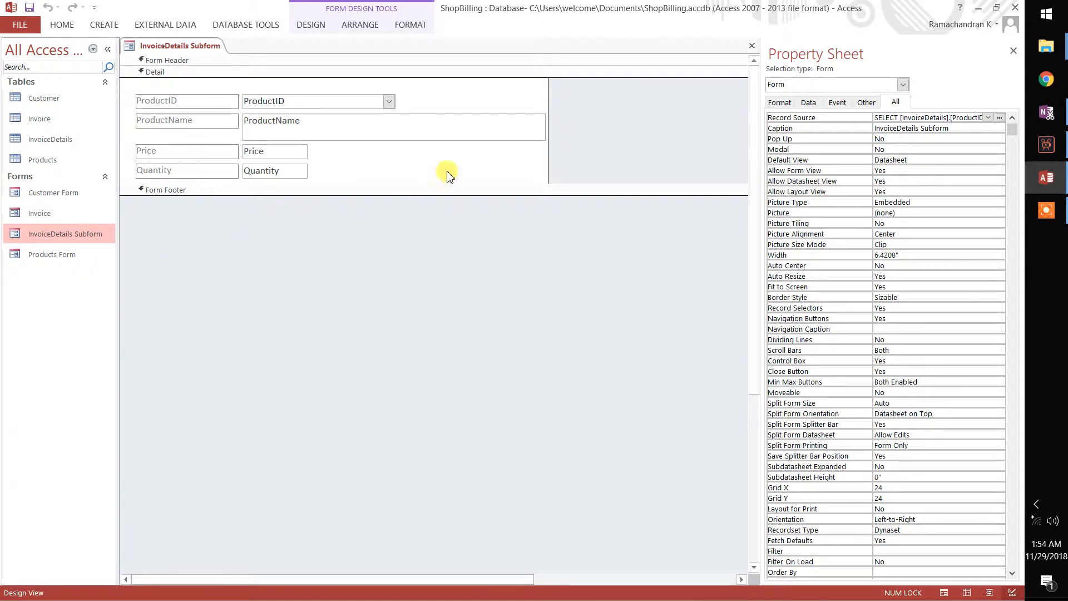
click(512, 136)
drag(548, 129, 395, 128)
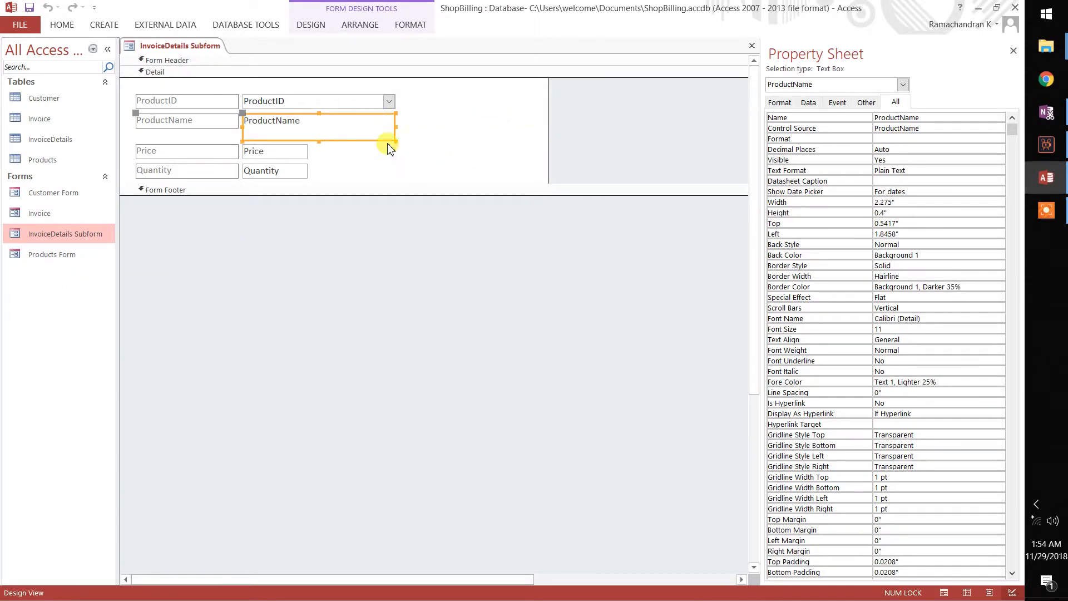
Step: Extend the Detail section to about 2.04" high and add a text box about 1" wide below Quantity
click(337, 190)
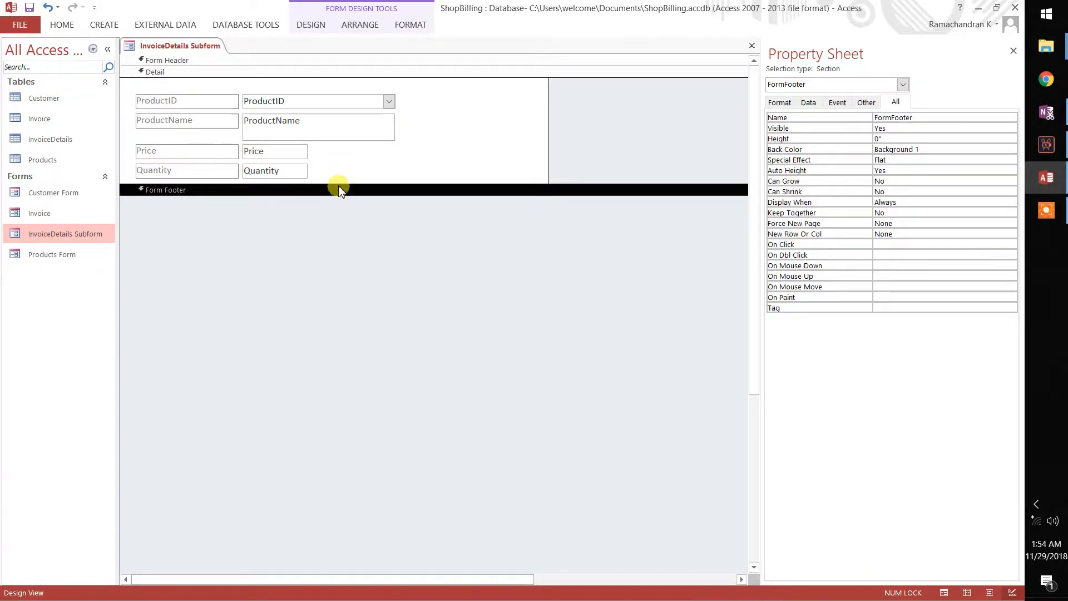
drag(334, 184, 287, 198)
click(200, 190)
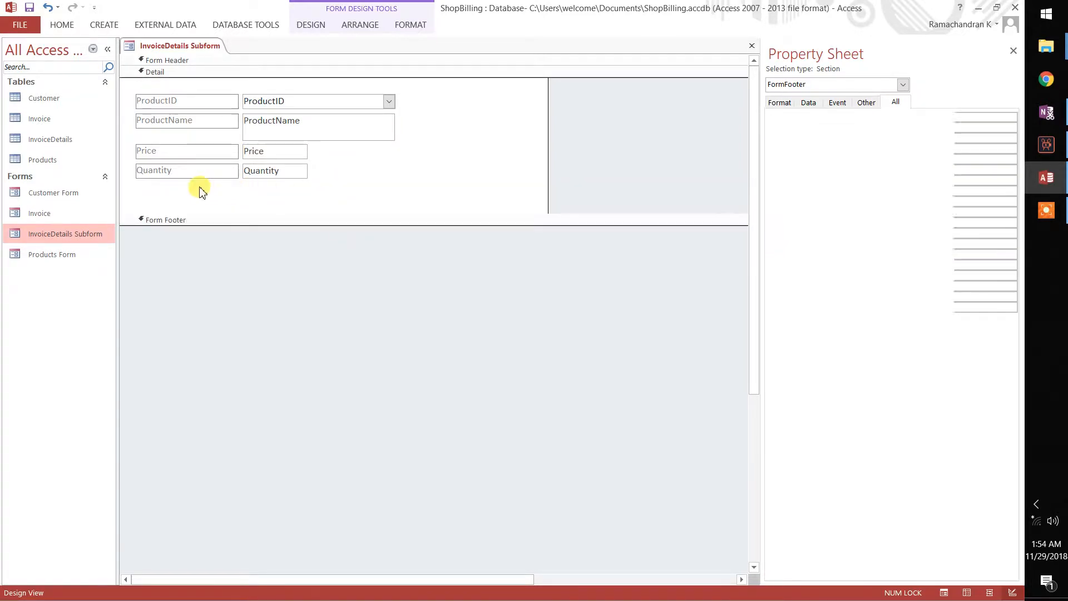
click(353, 12)
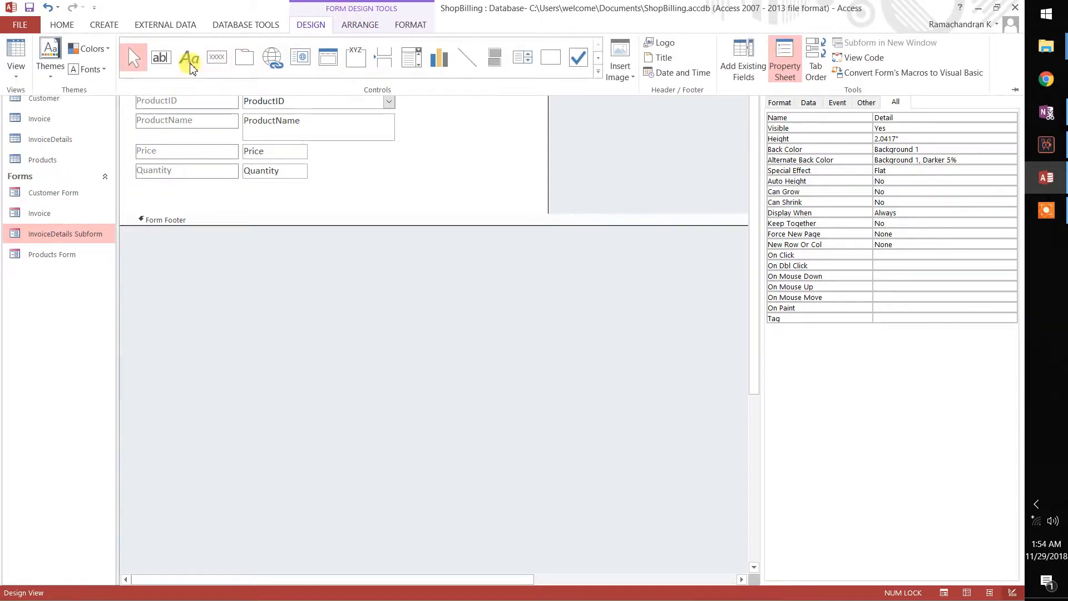
click(162, 57)
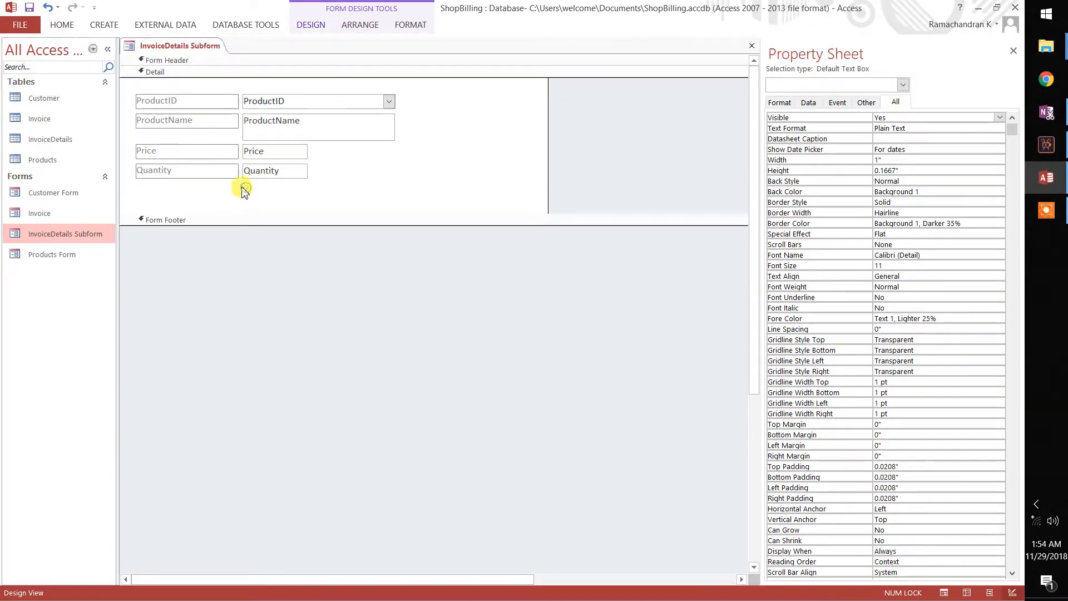
drag(243, 184, 310, 198)
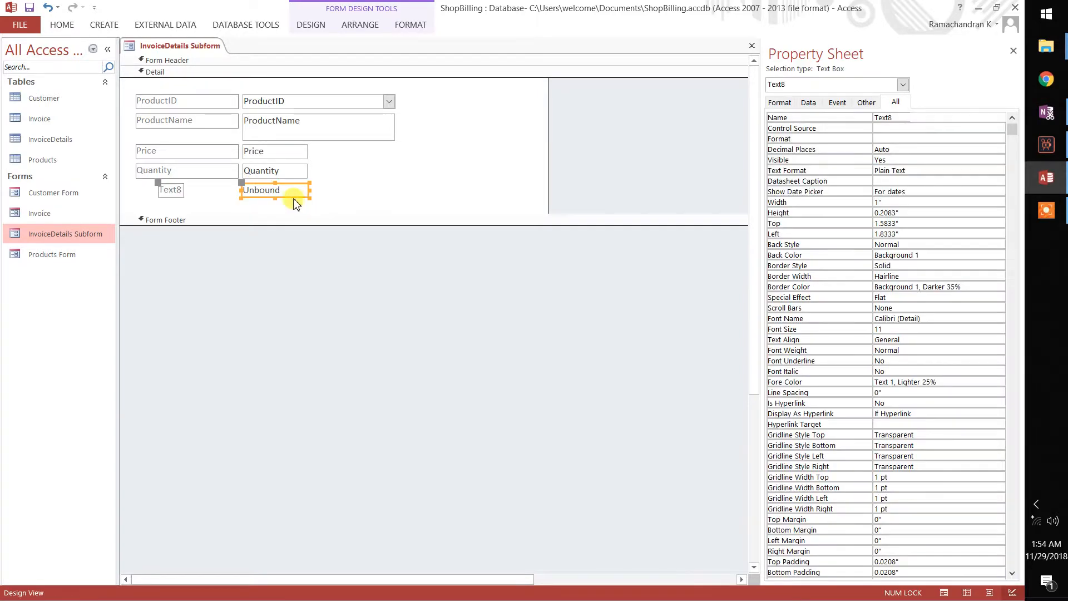
Step: Change the new text box's label caption to SubTotal
click(176, 188)
double_click(176, 189)
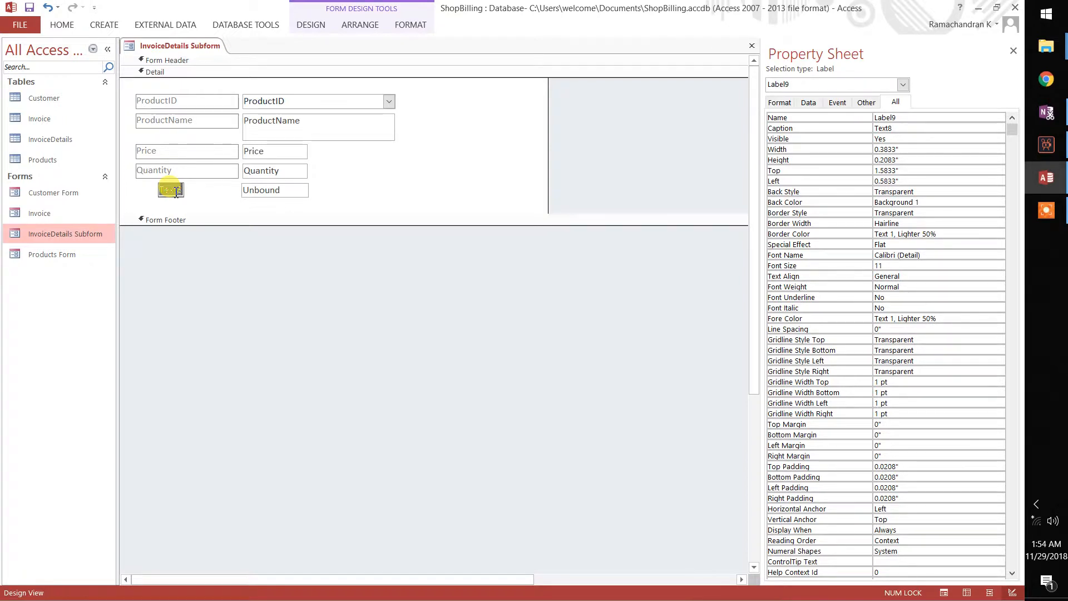
text(SubTotal)
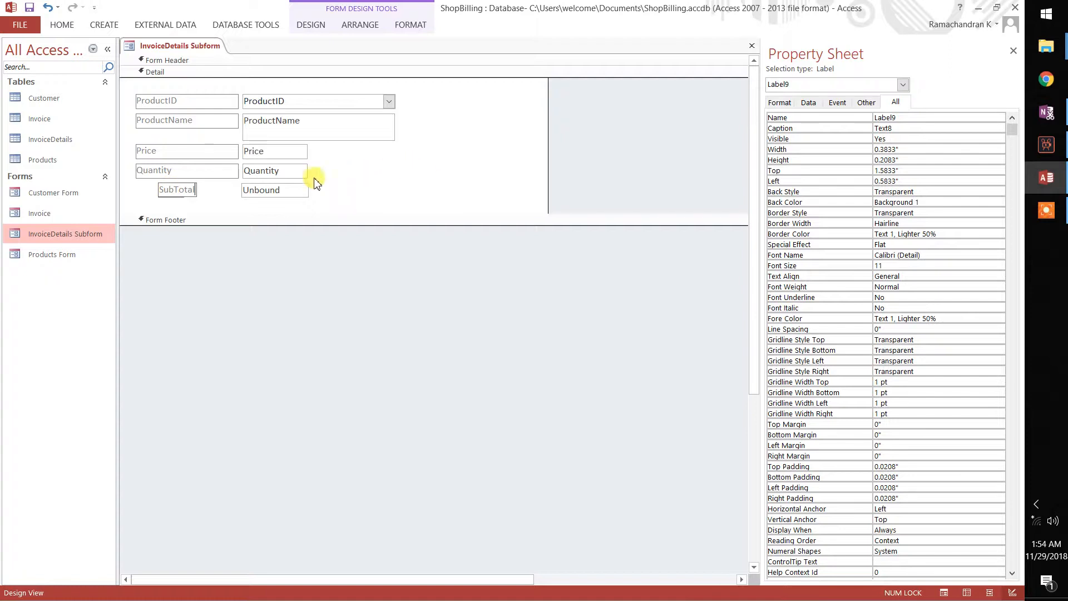
Step: Rename the text box beside the SubTotal label to Subtotal
click(281, 187)
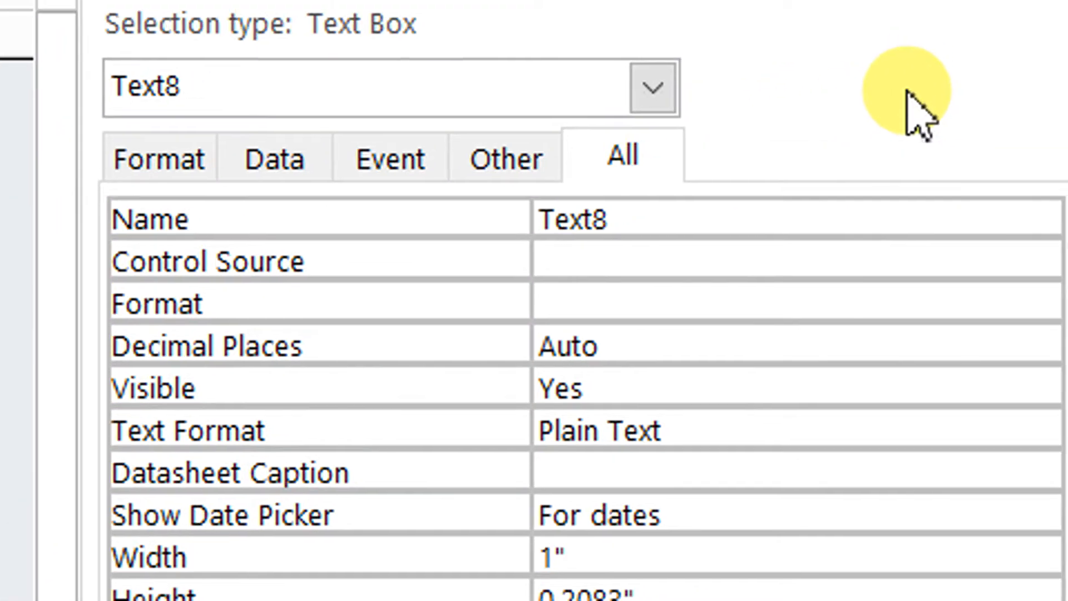
double_click(557, 216)
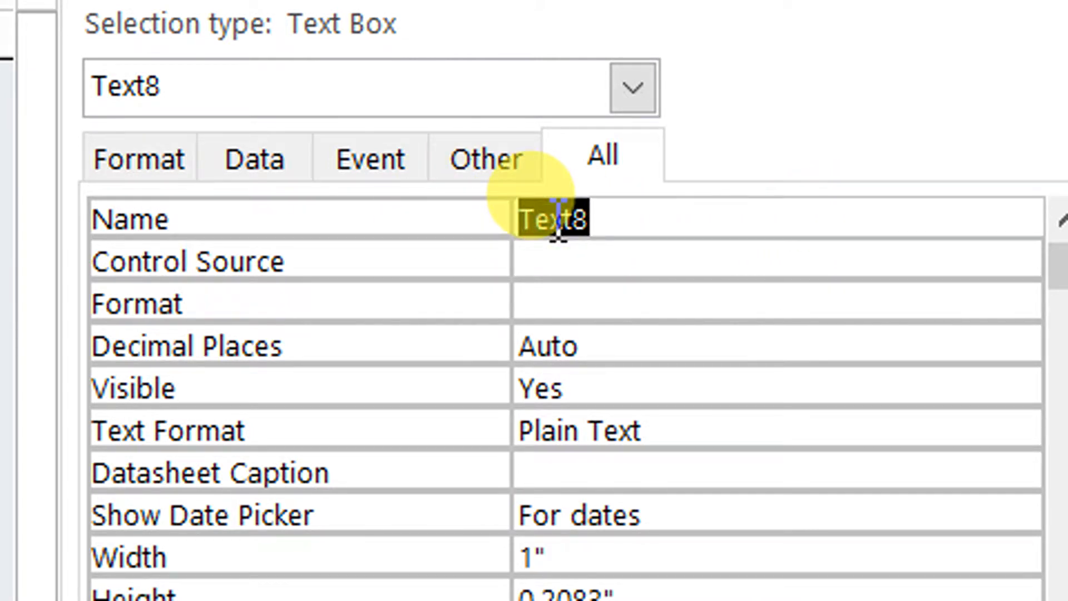
text(Subtotal)
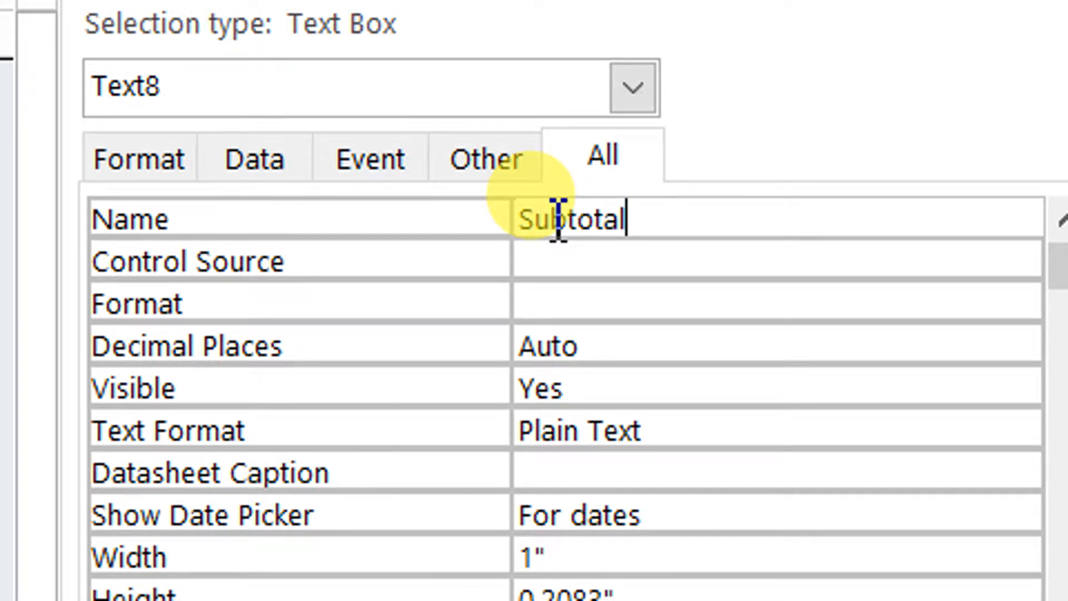
Step: Set the Subtotal text box's control source to =[price]*[quantity] using the Expression Builder
click(579, 262)
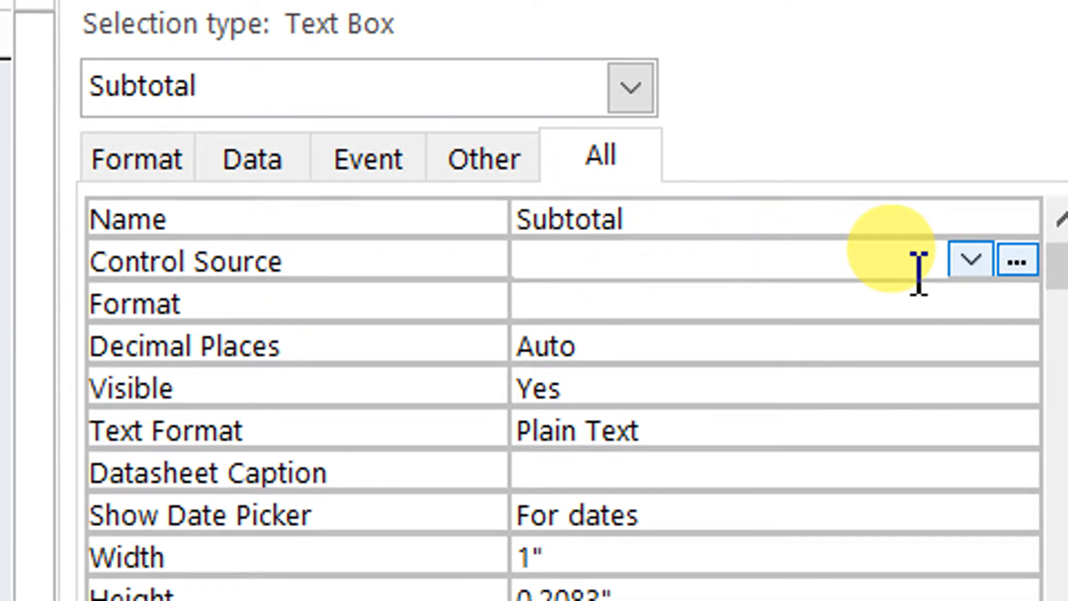
click(973, 260)
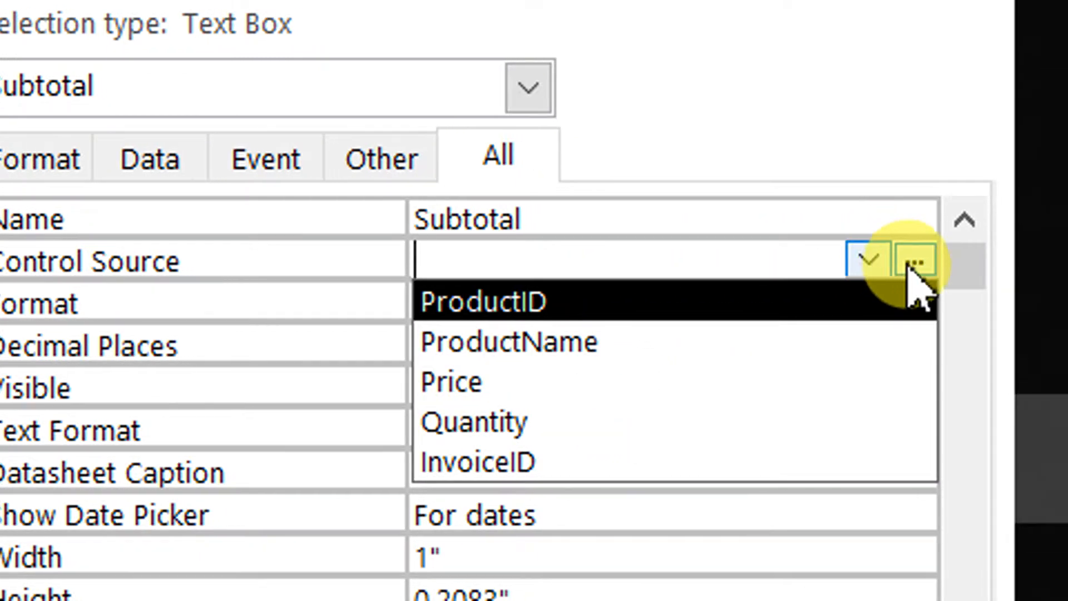
click(933, 261)
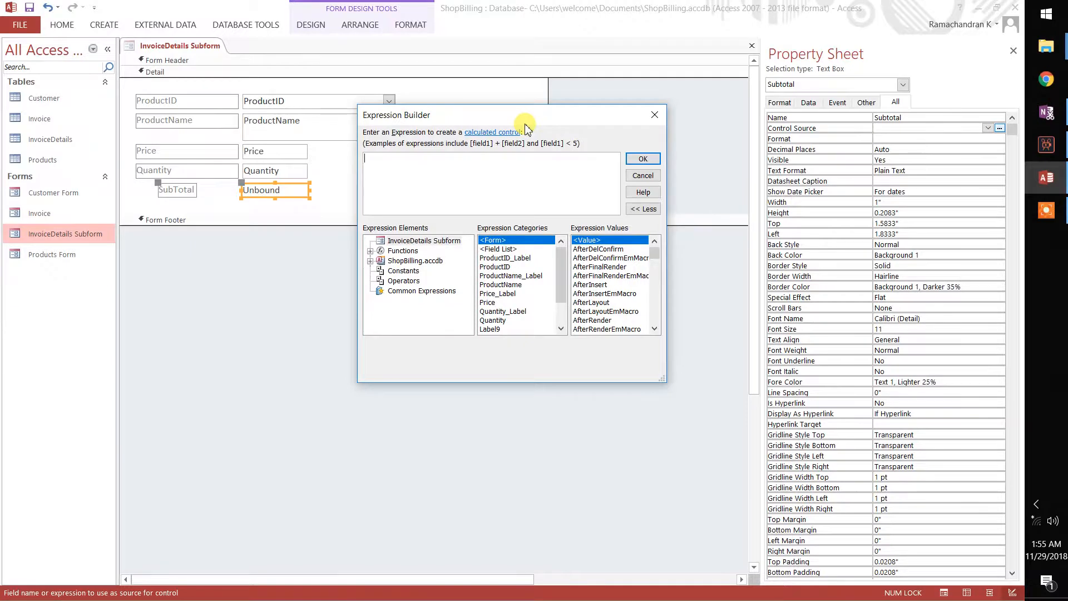
click(422, 175)
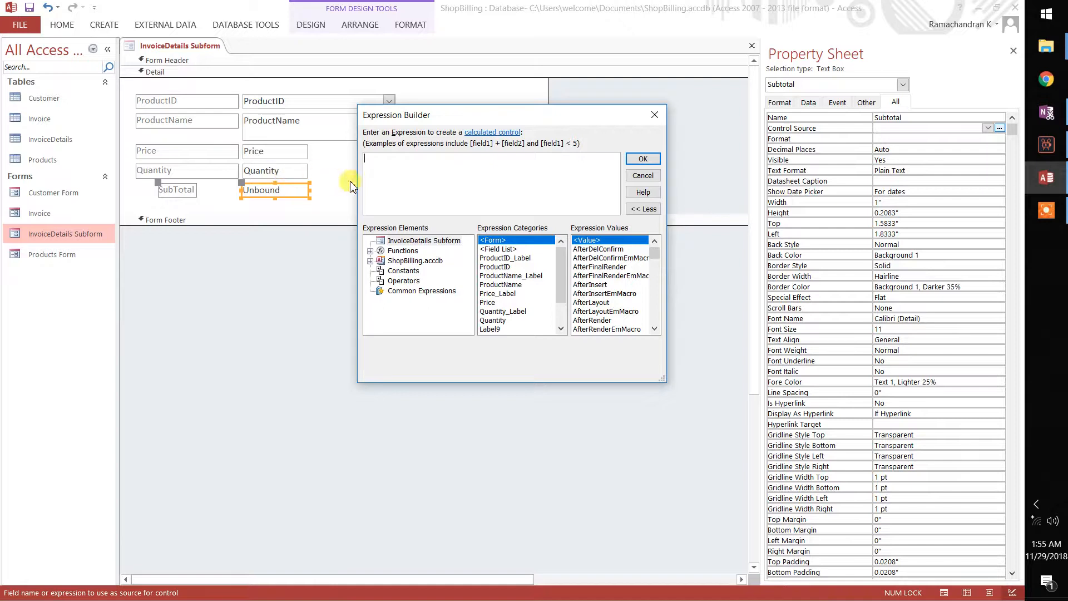
text(=[price)
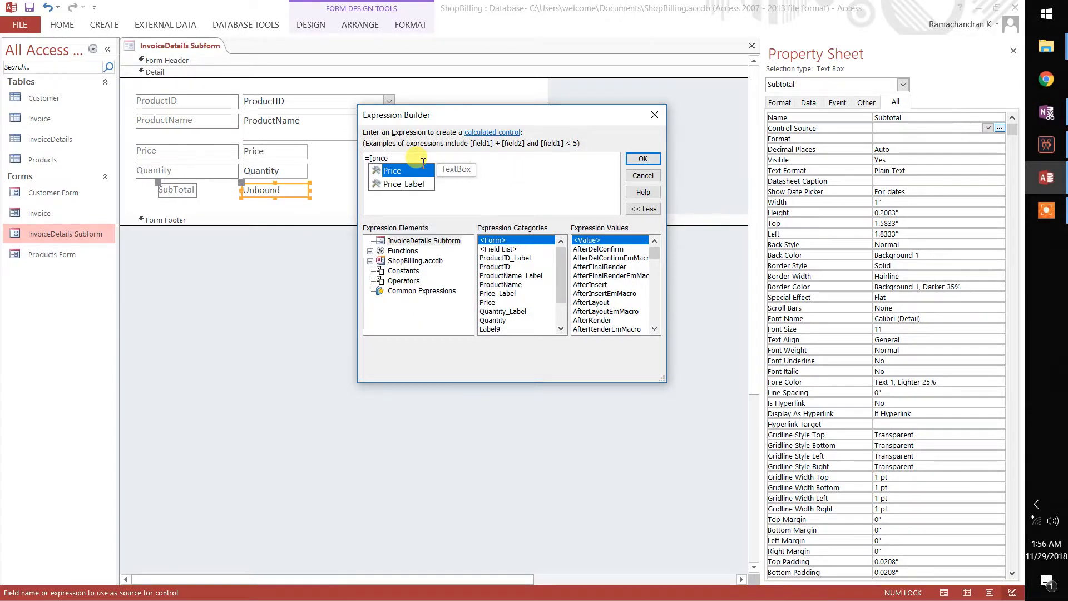
text(])
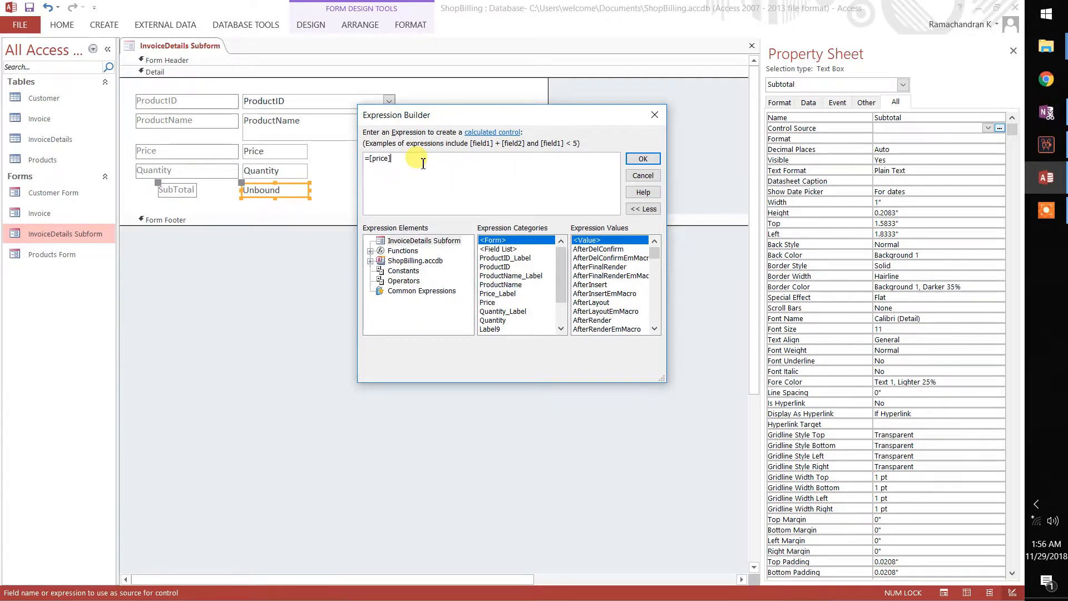
text(*)
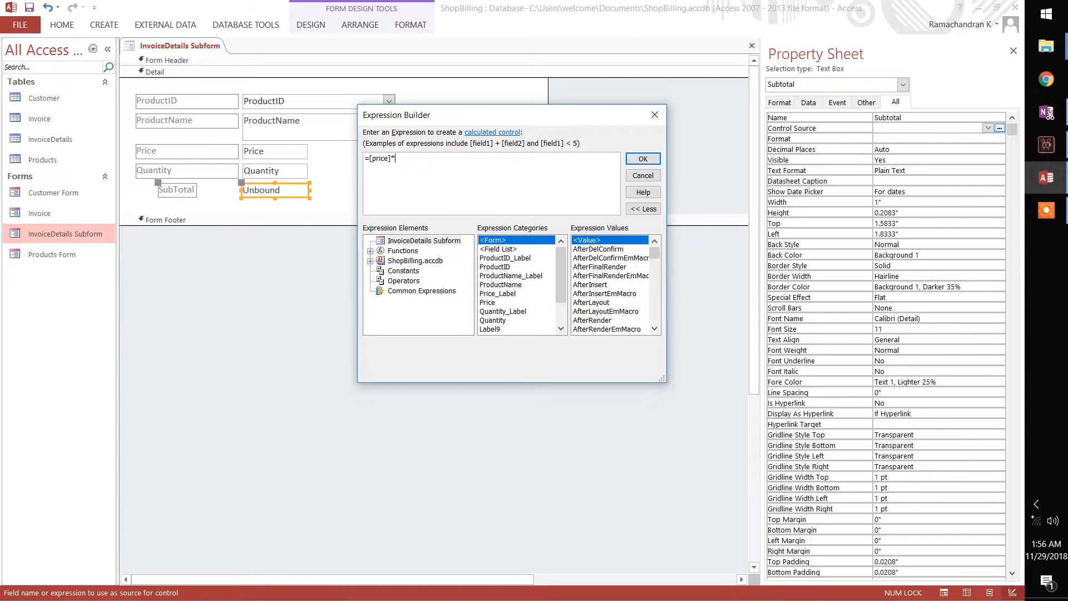
text([quantity)
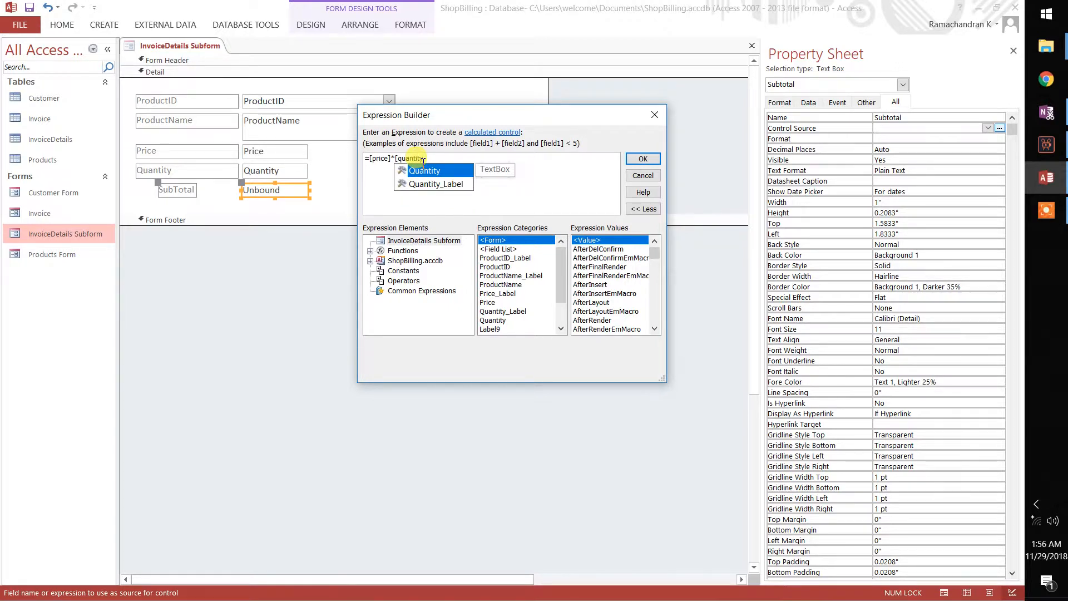
text(])
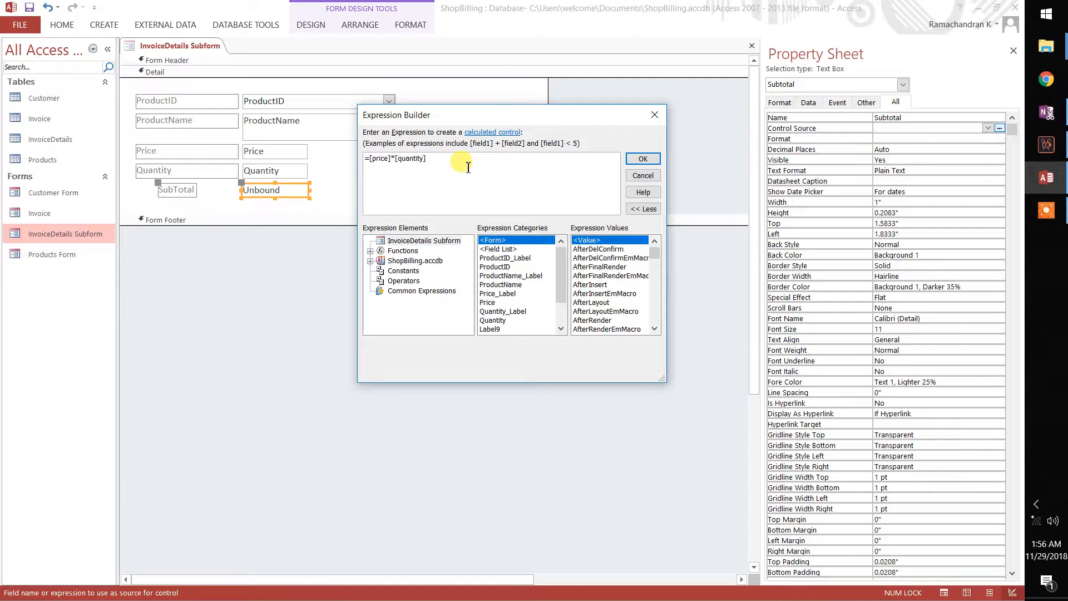
click(643, 159)
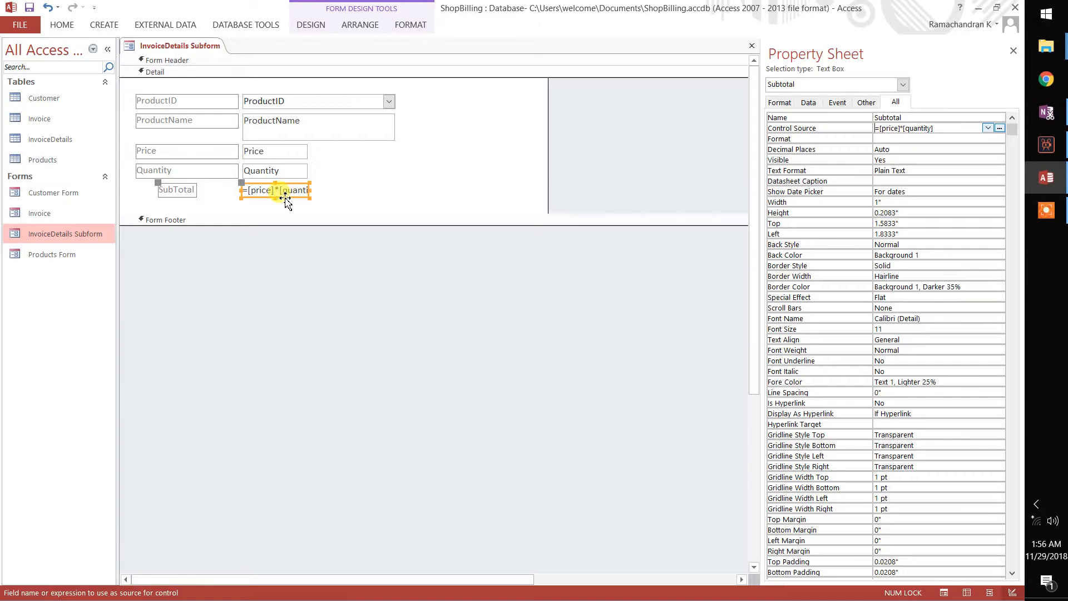
Step: Save the InvoiceDetails Subform and switch it to Form View to check the SubTotal field
right_click(184, 46)
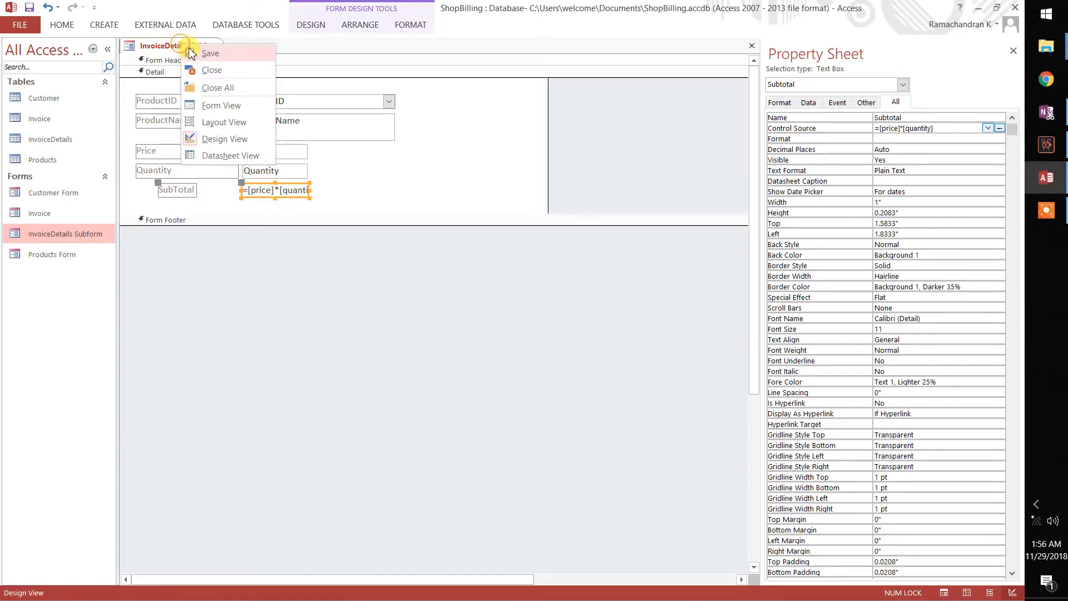
click(191, 43)
right_click(187, 47)
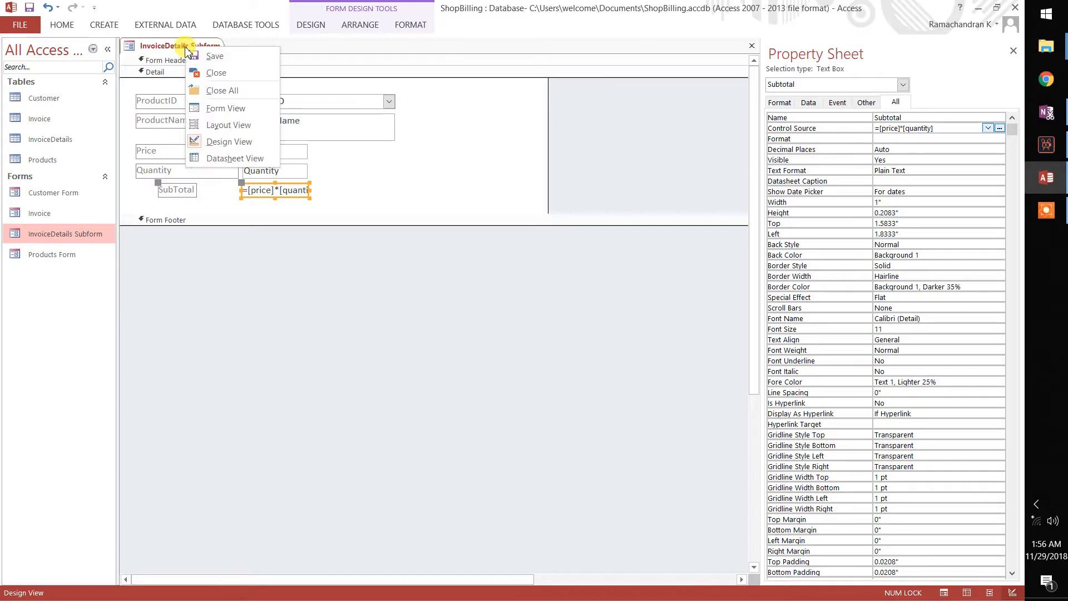
click(212, 109)
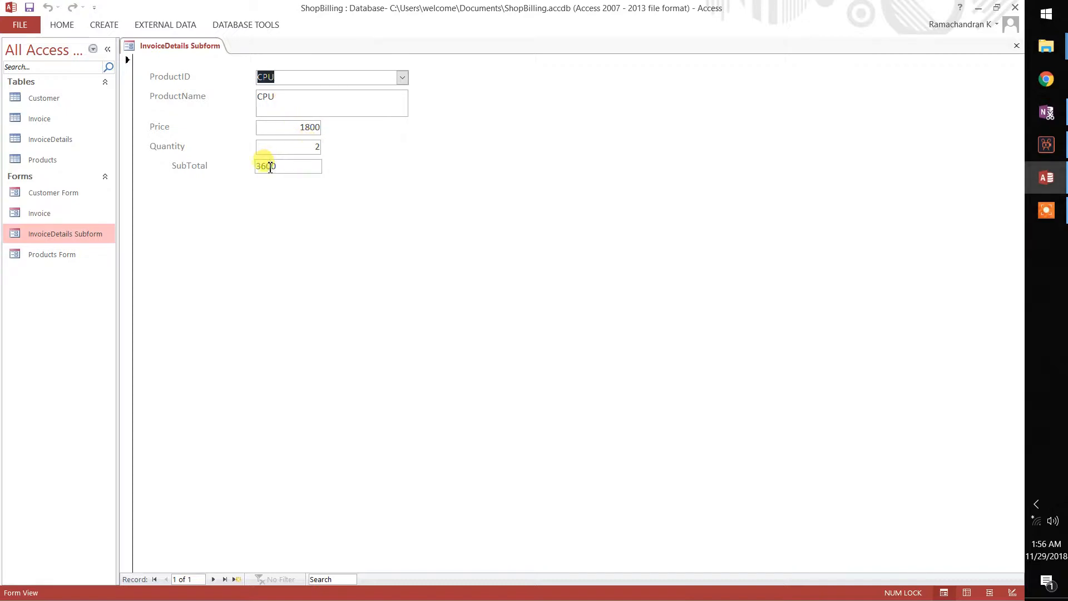
Step: Close the subform and check the SubTotal column in the Invoice form, closing that form as well
right_click(184, 47)
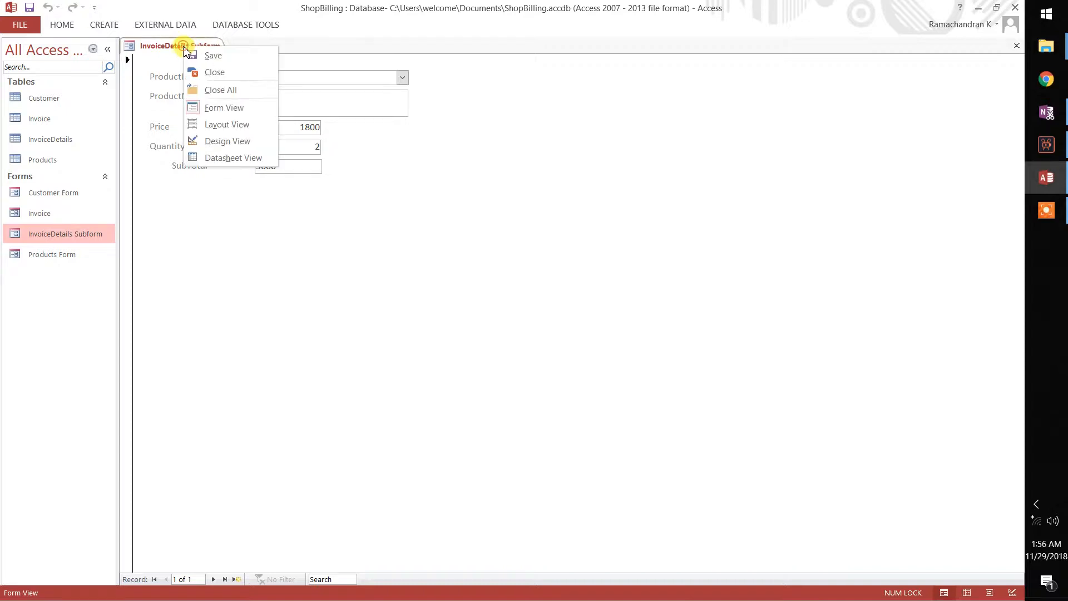
click(209, 73)
click(48, 215)
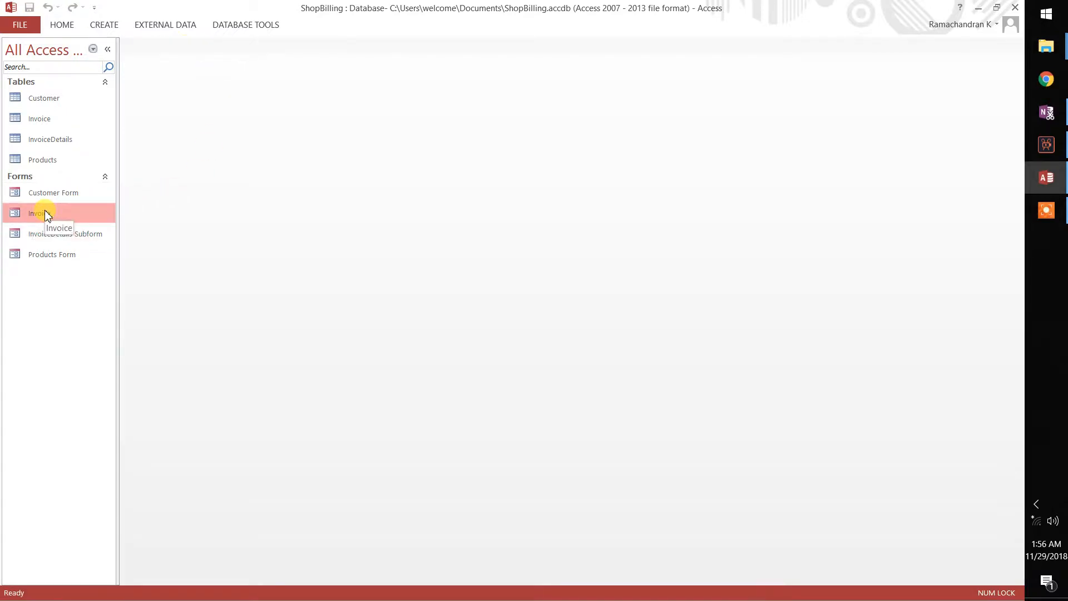
double_click(48, 215)
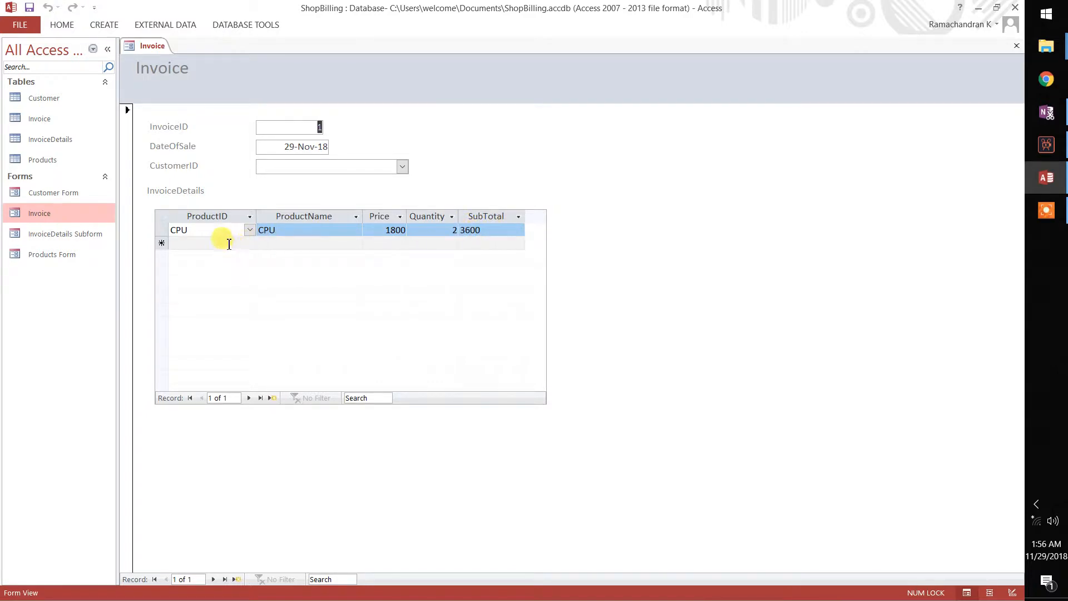
right_click(153, 49)
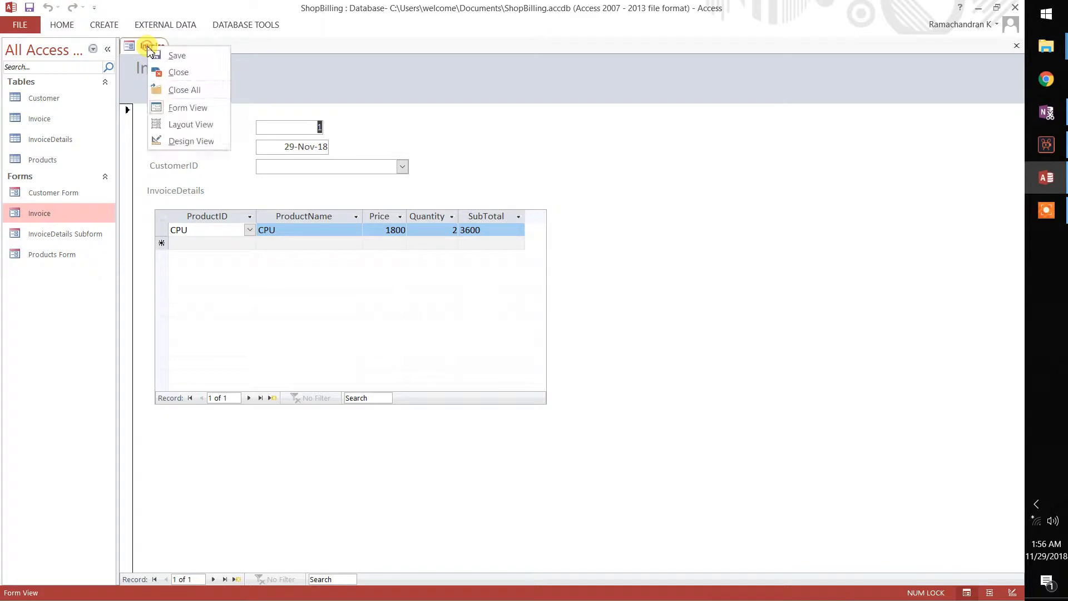
click(175, 73)
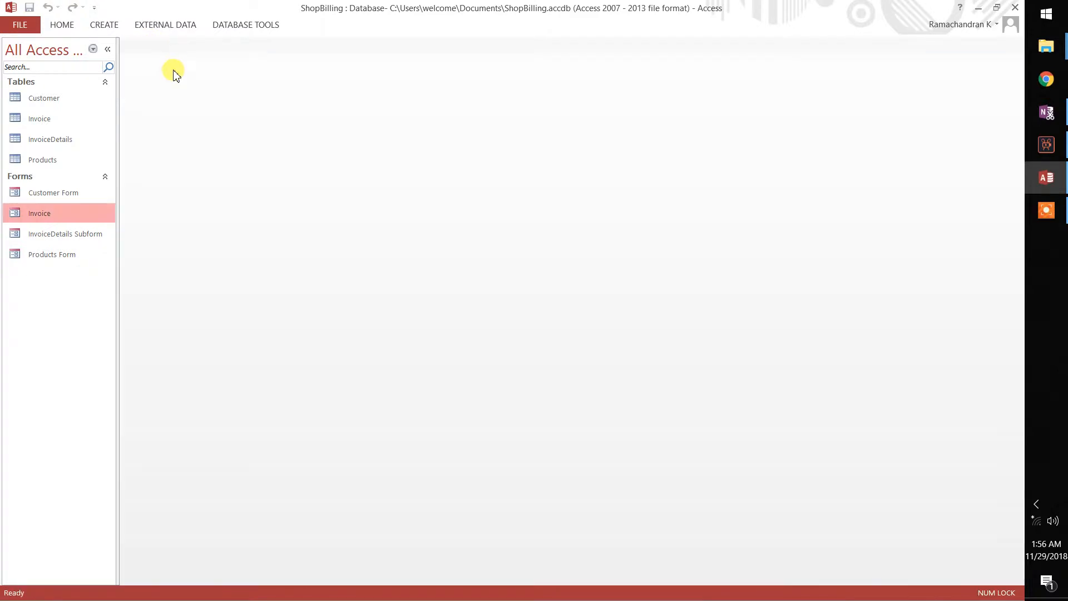
Step: Reopen the Invoice form to review its InvoiceDetails rows, and close it
right_click(55, 212)
click(84, 219)
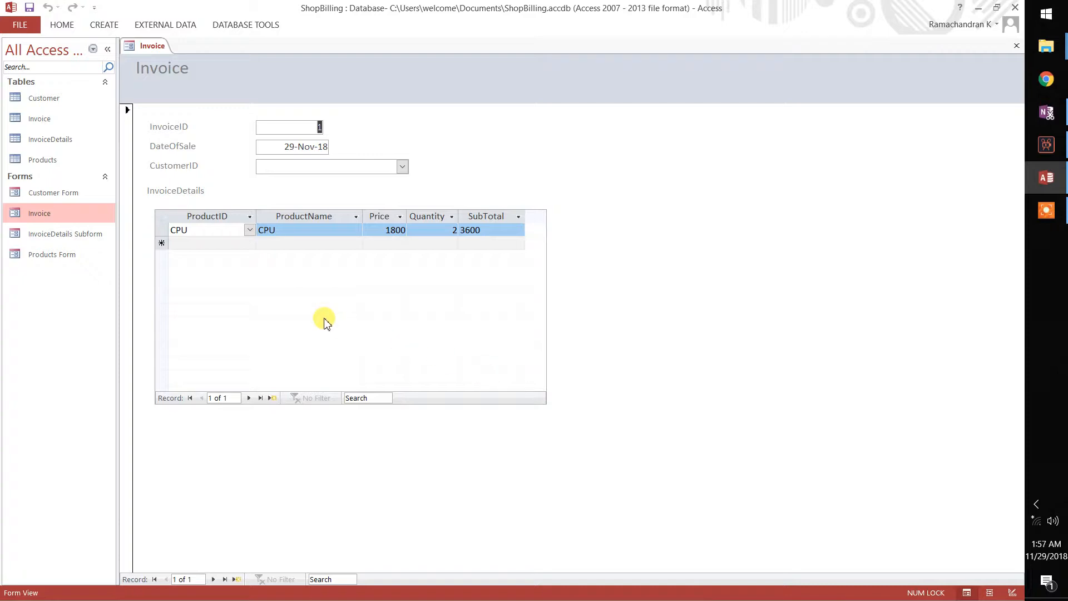
right_click(142, 49)
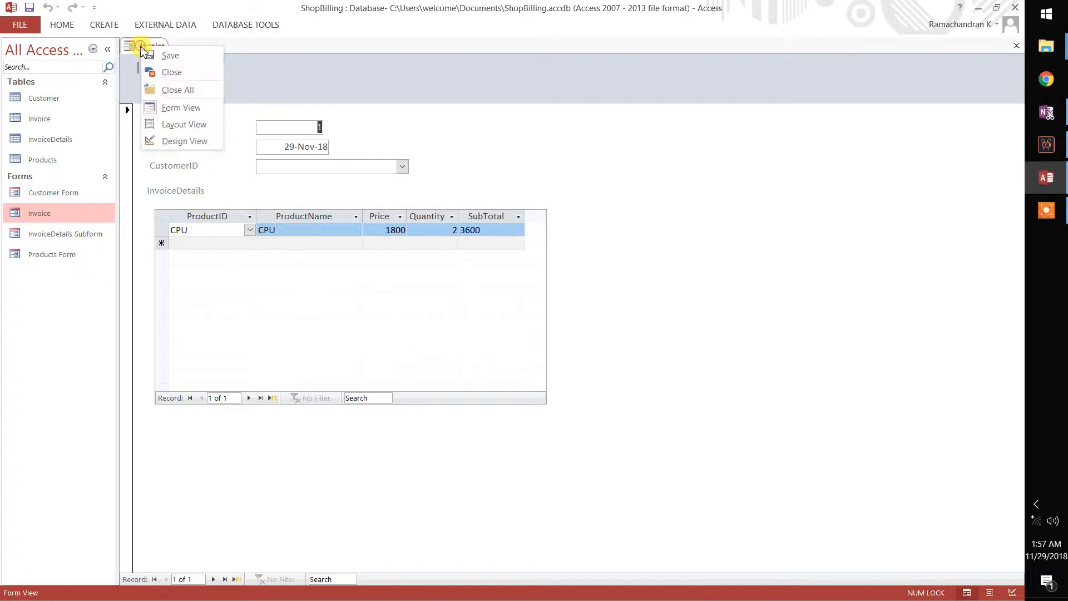
click(160, 75)
Step: Open the InvoiceDetails Subform in Design View and extend its Form Footer to make room for one row of controls
click(60, 233)
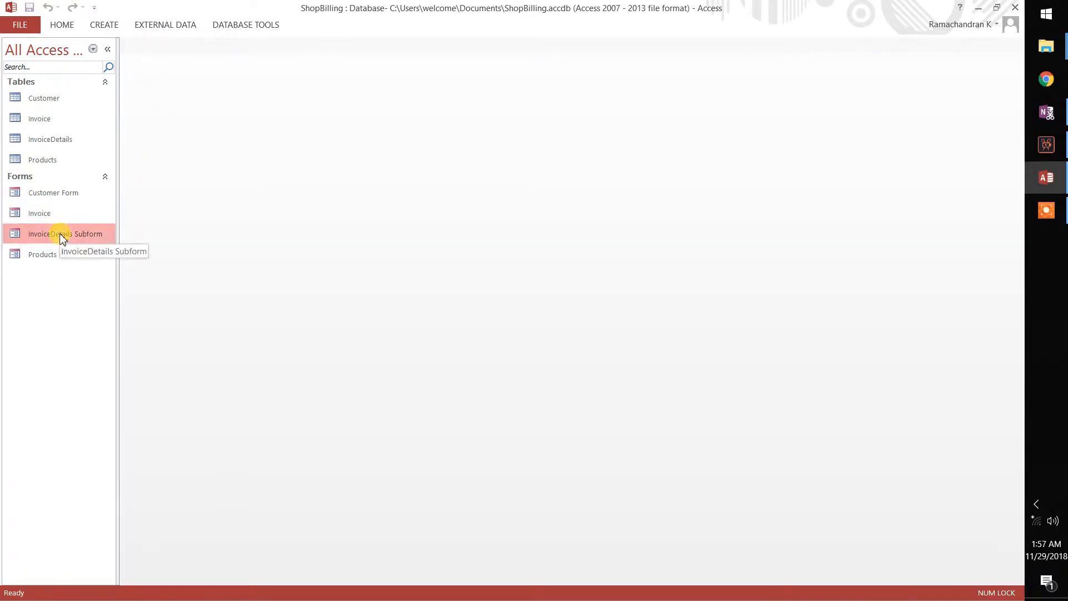
right_click(61, 235)
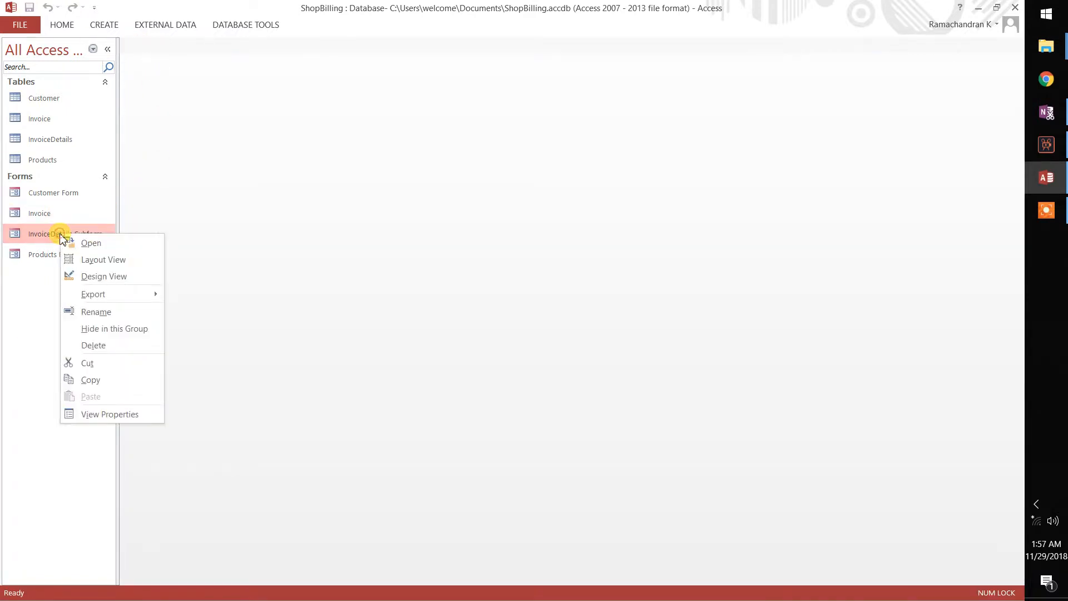
click(88, 278)
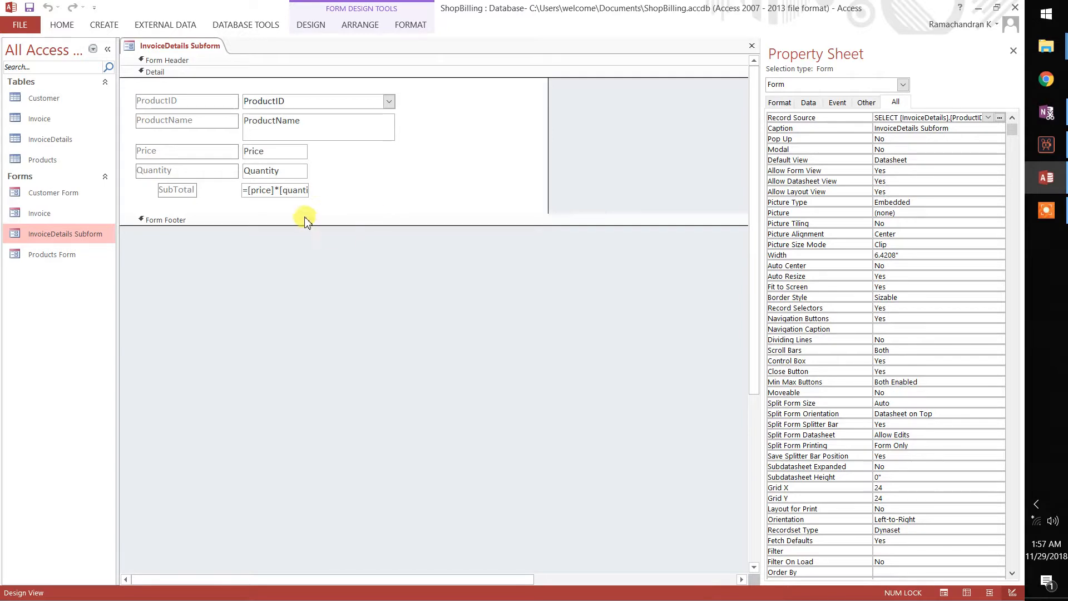
click(243, 193)
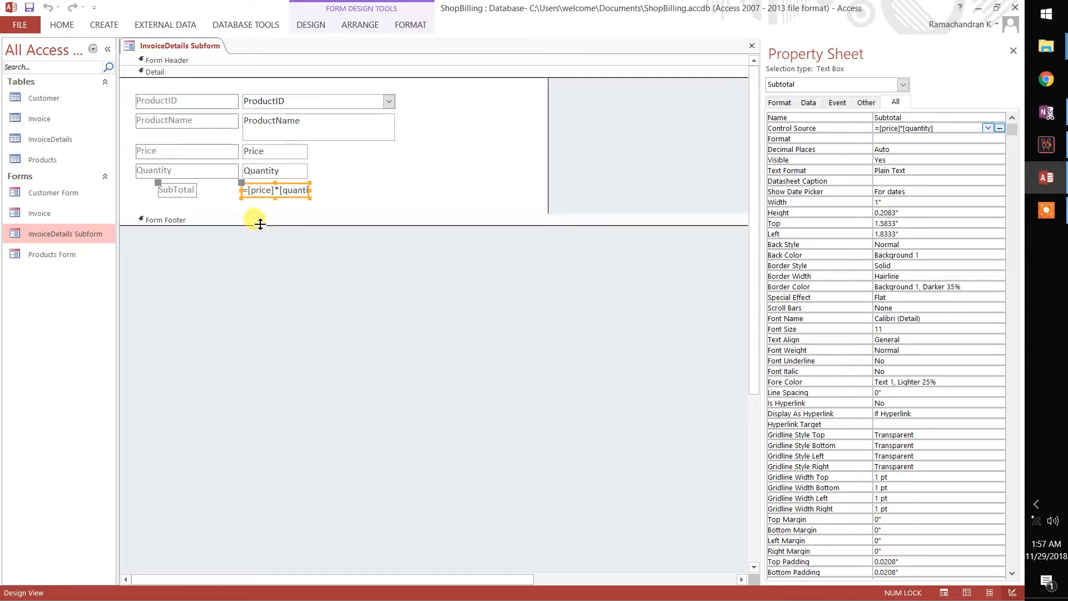
drag(257, 223, 256, 264)
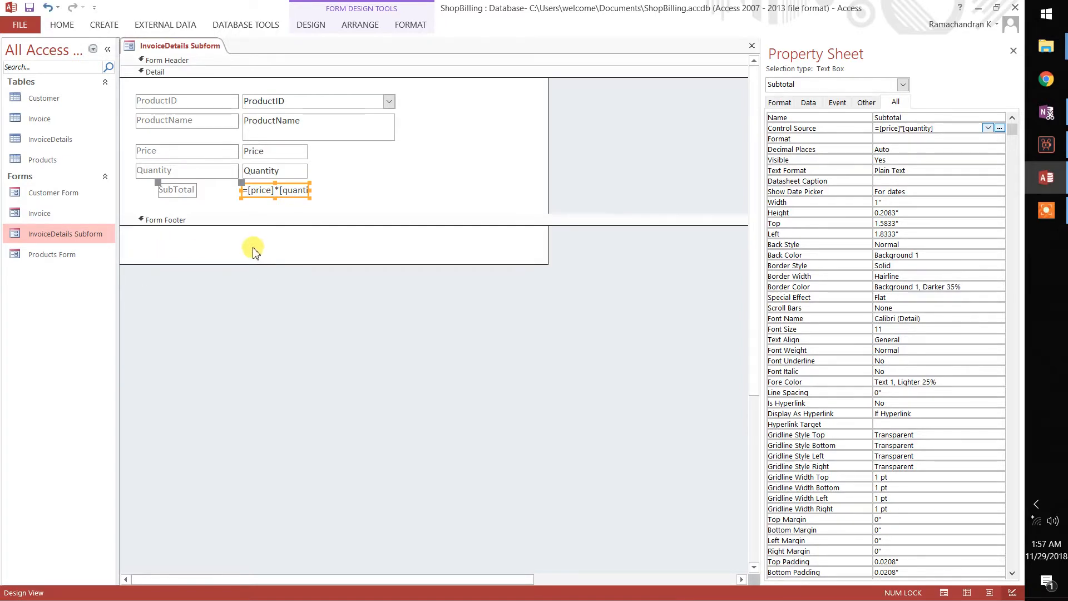
Step: Add a text box about 1.08" wide to the Form Footer, roughly beneath the SubTotal text box
click(252, 249)
click(312, 24)
click(162, 59)
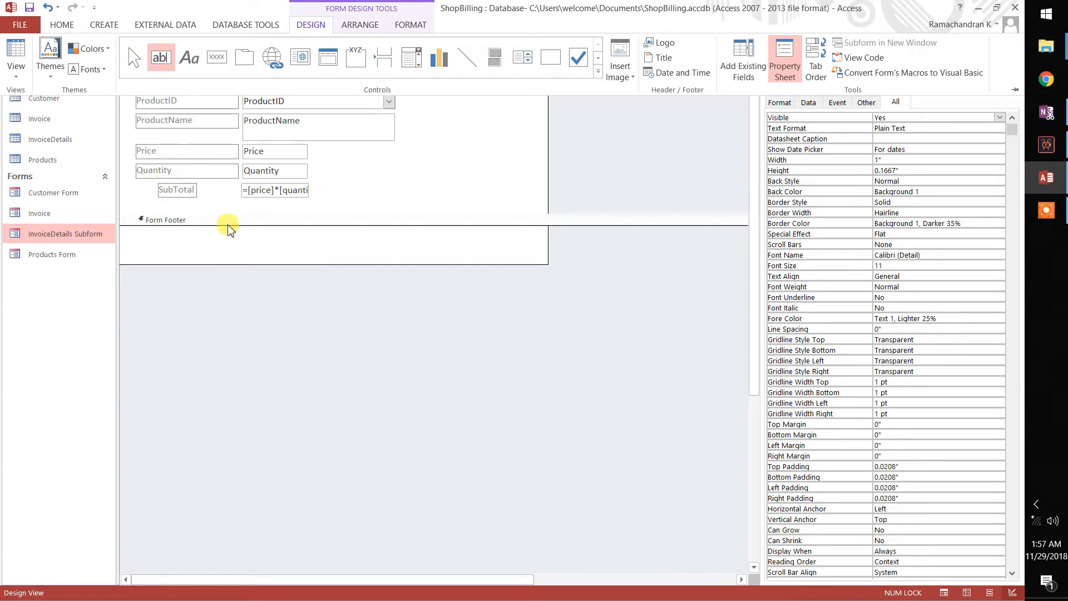
drag(237, 231, 311, 247)
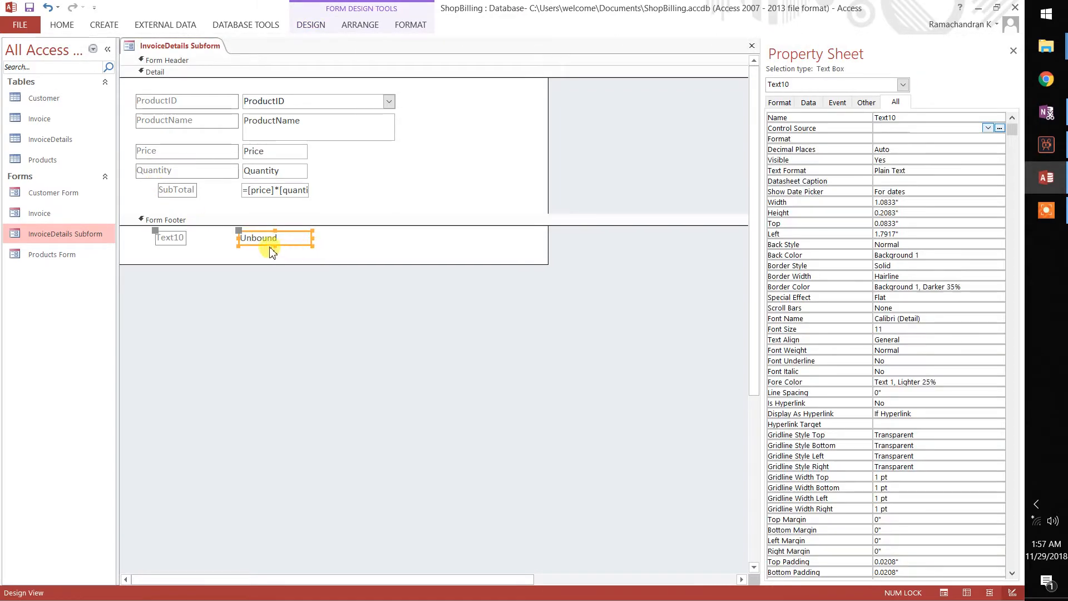
Step: Change the caption of the footer text box's label to Total Price
click(173, 241)
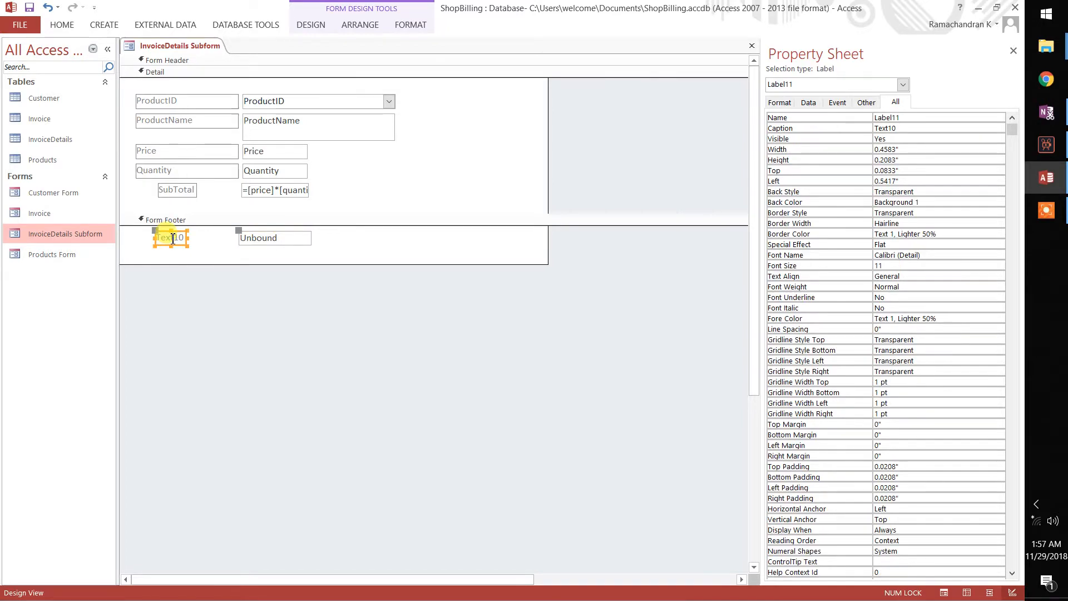
double_click(173, 238)
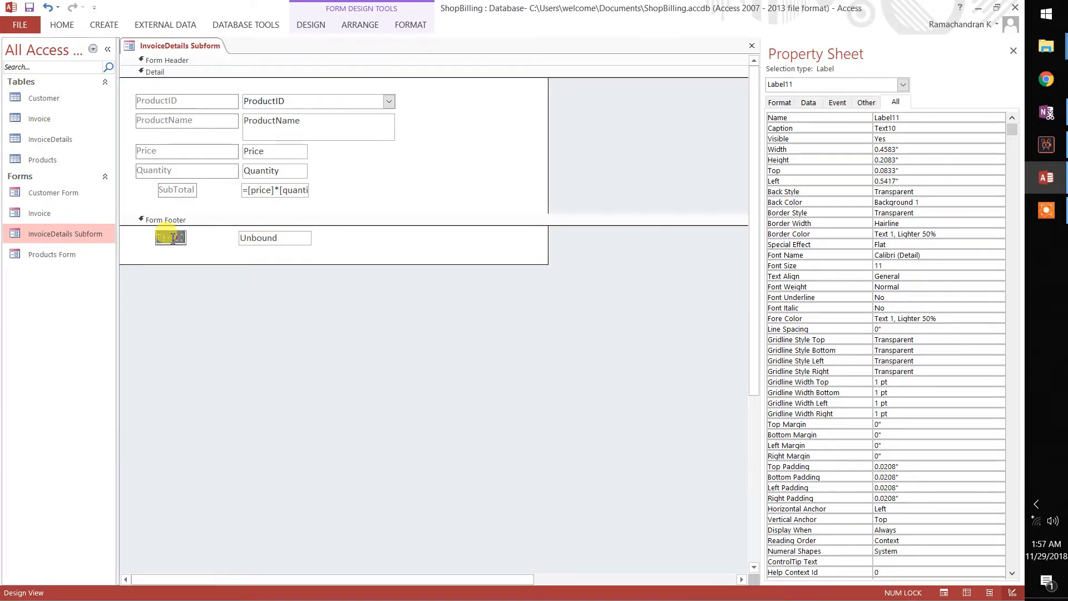
text(Total Price)
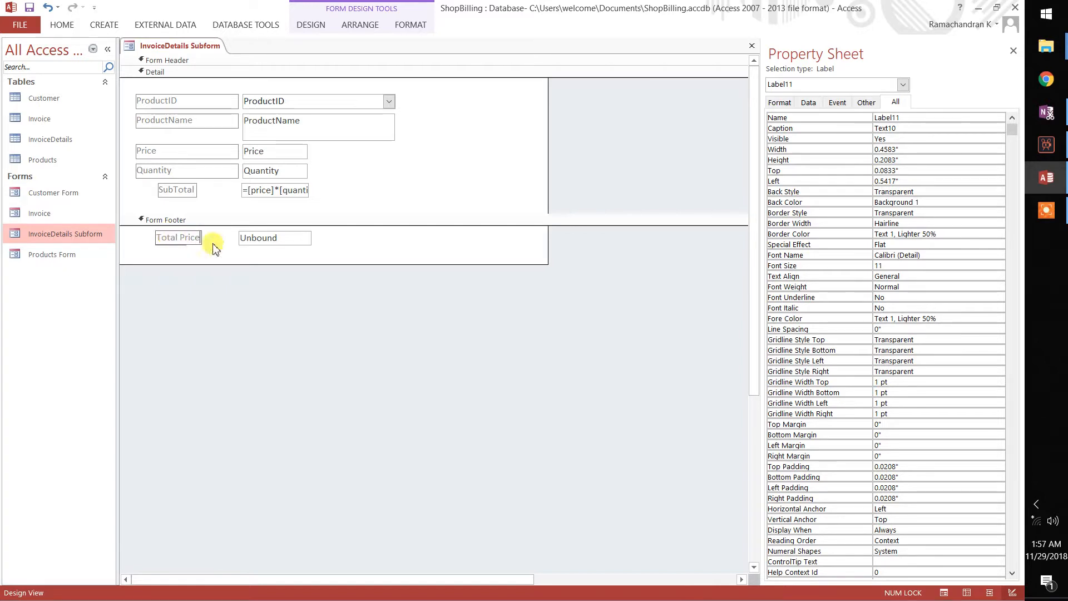
Step: Name the unbound text box in the subform's Form Footer TotalPrice
click(268, 238)
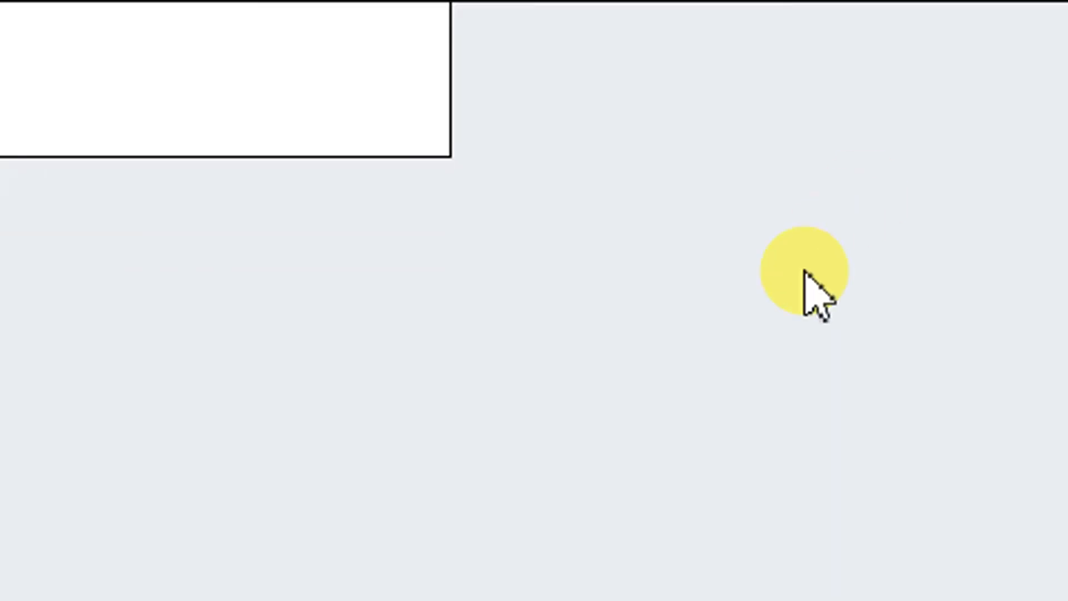
click(736, 285)
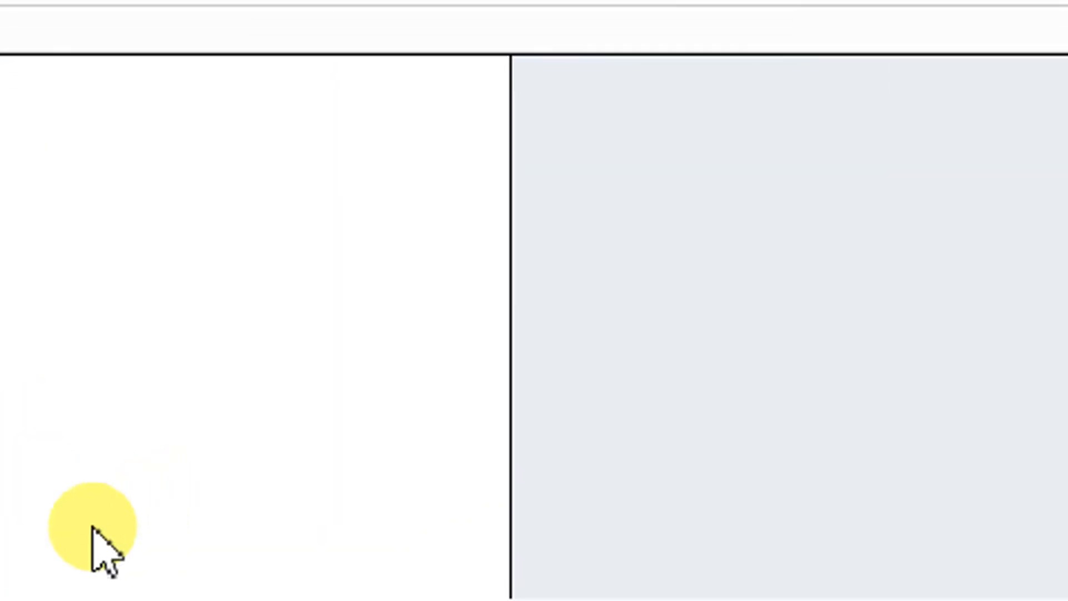
click(167, 511)
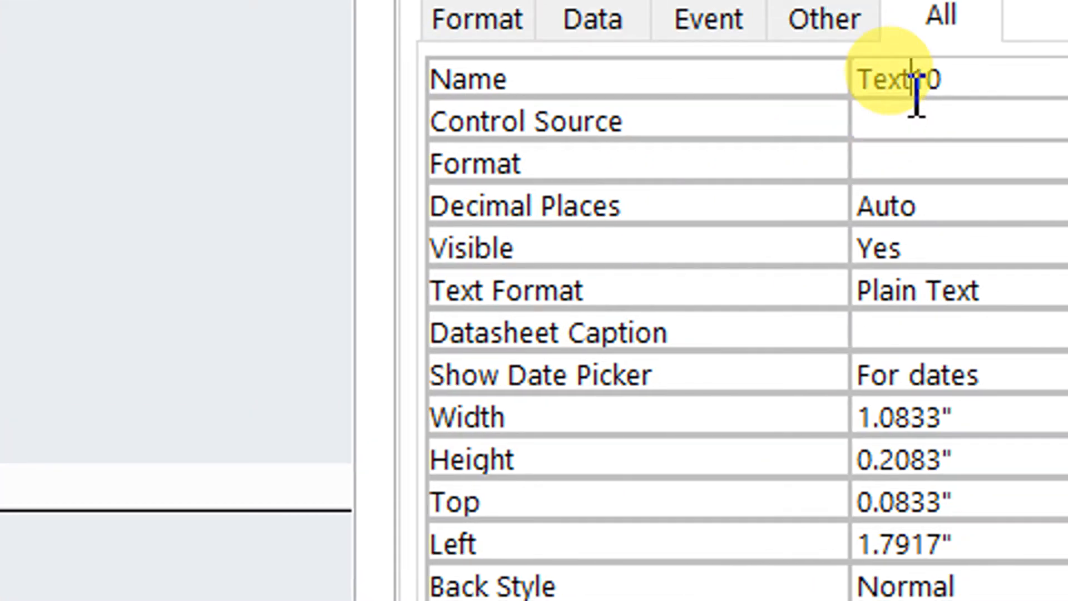
double_click(915, 89)
text(Tot)
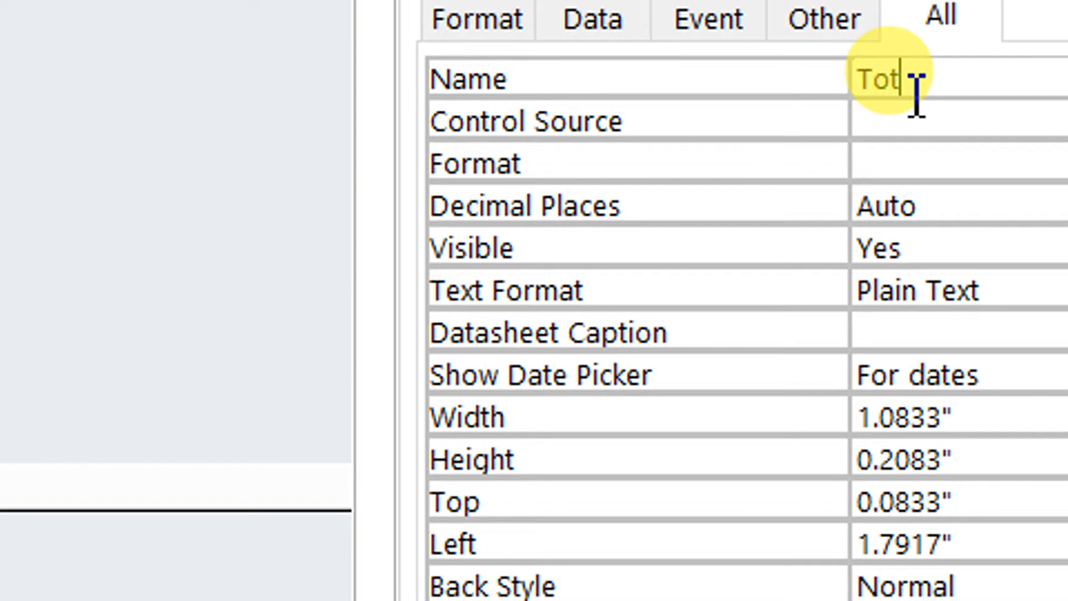
text(alPrice)
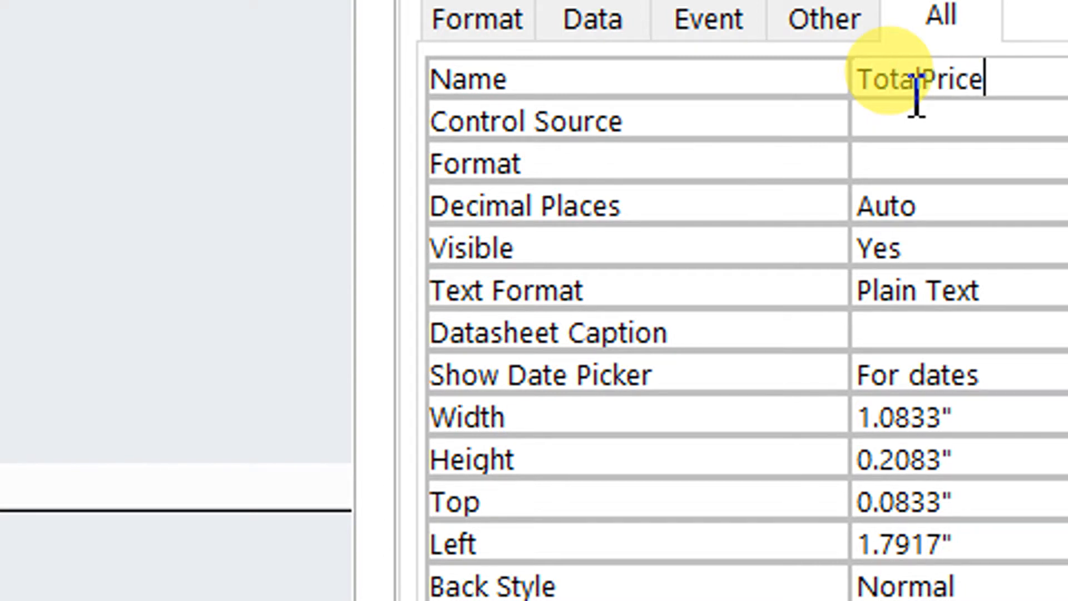
Step: Set the TotalPrice text box's Control Source to the expression =Sum([quantity]*[price])
click(916, 115)
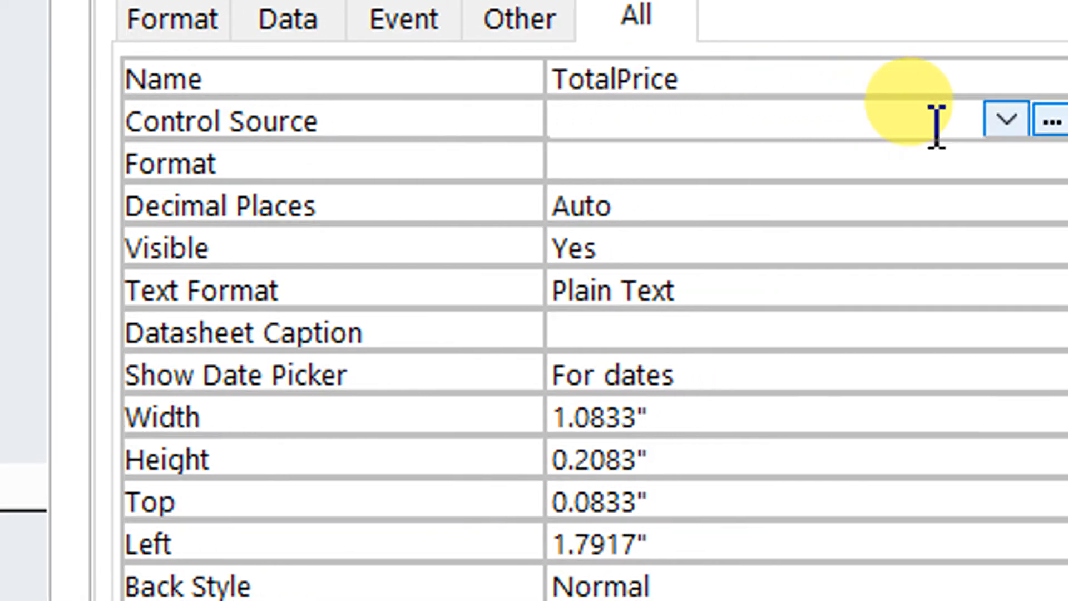
click(912, 121)
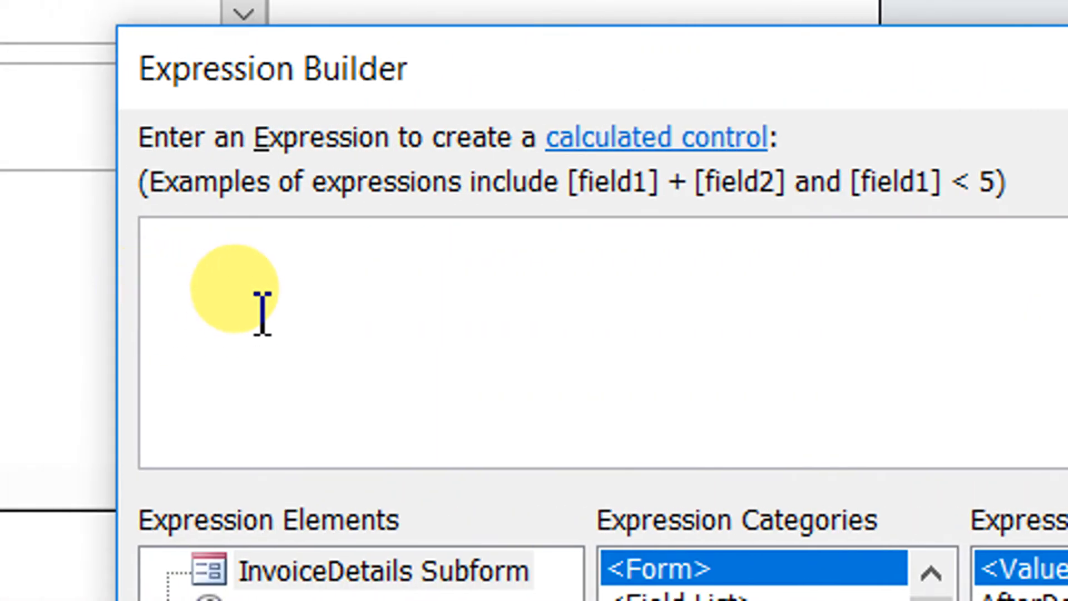
click(260, 310)
text(=Sum()
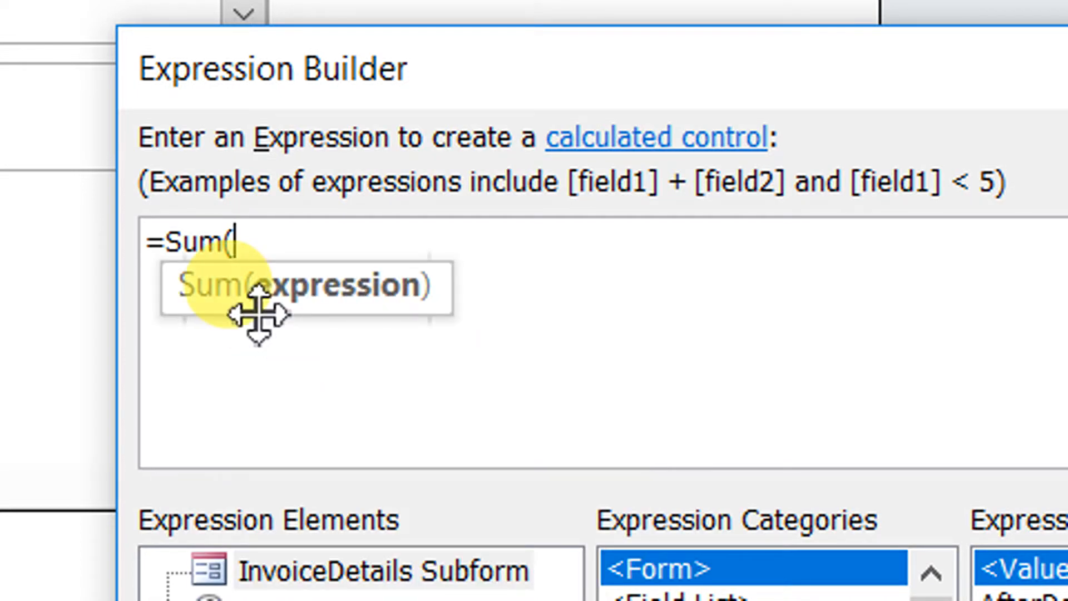
text([q)
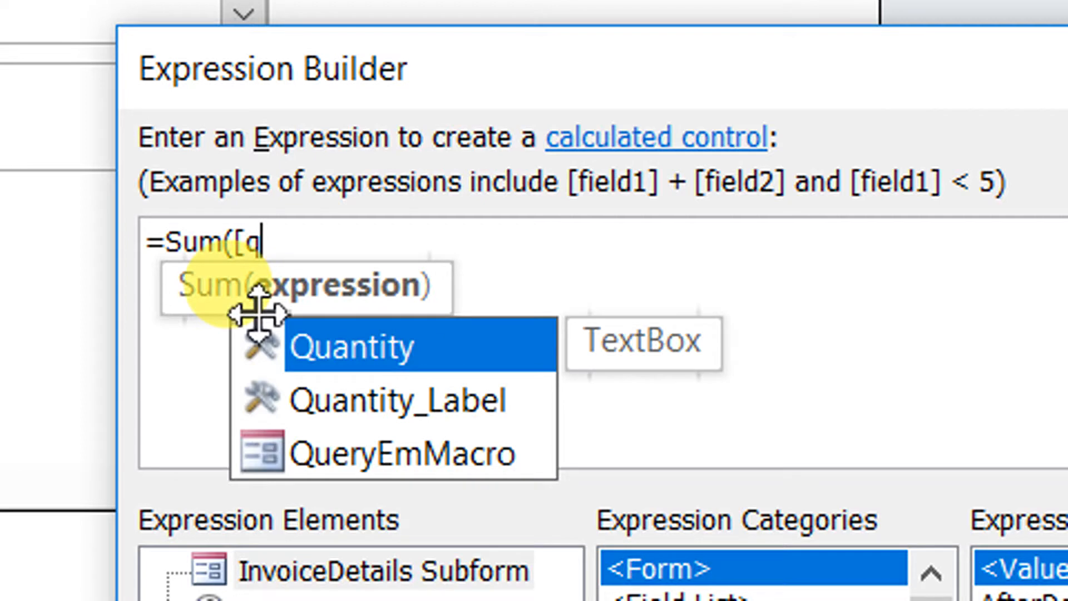
text(uantity]*)
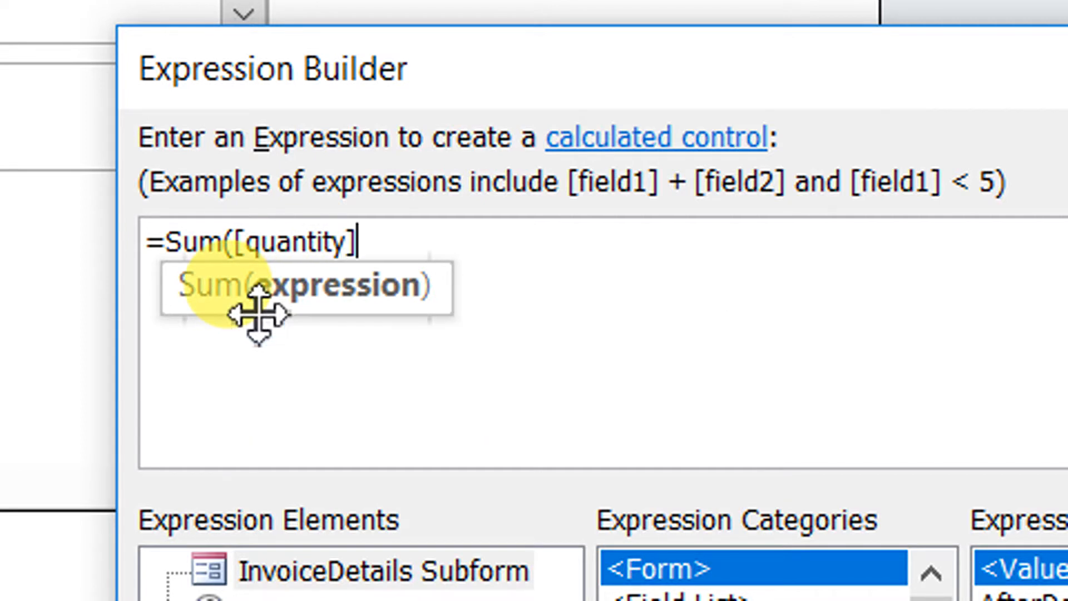
text([price)
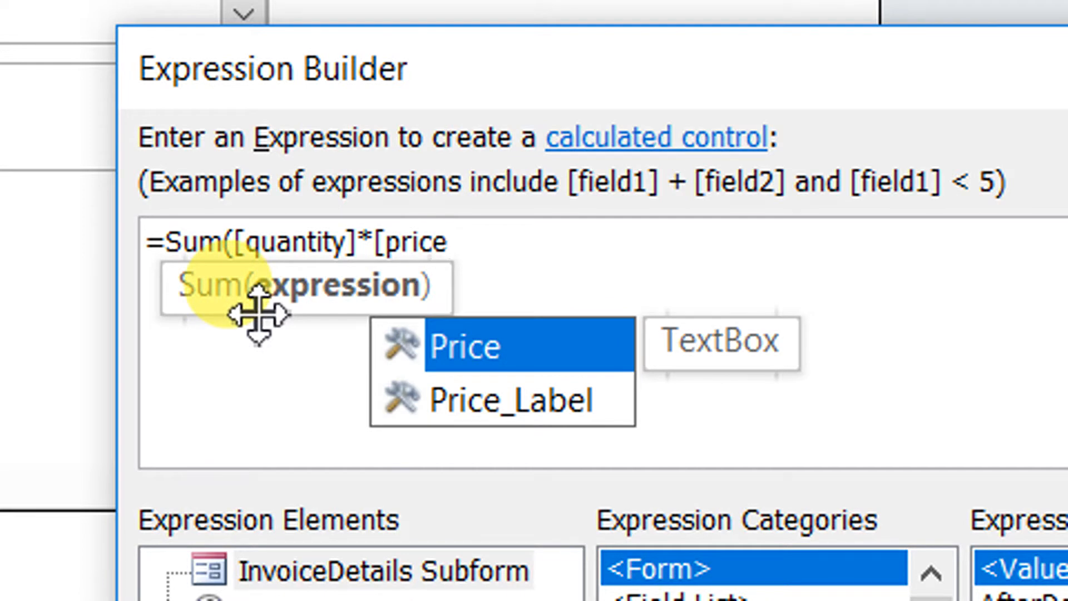
text(]))
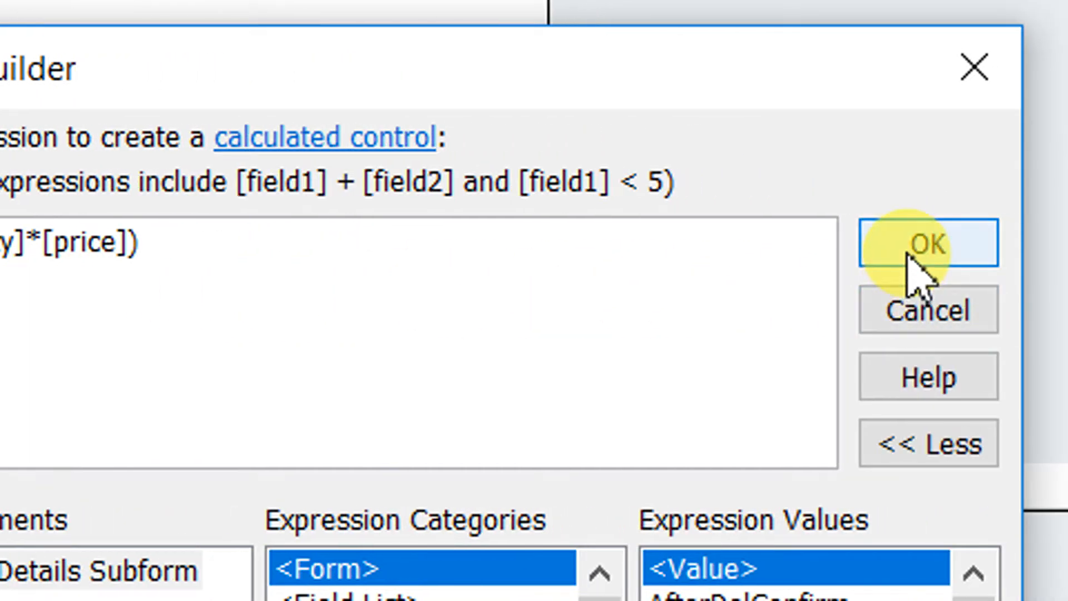
click(910, 255)
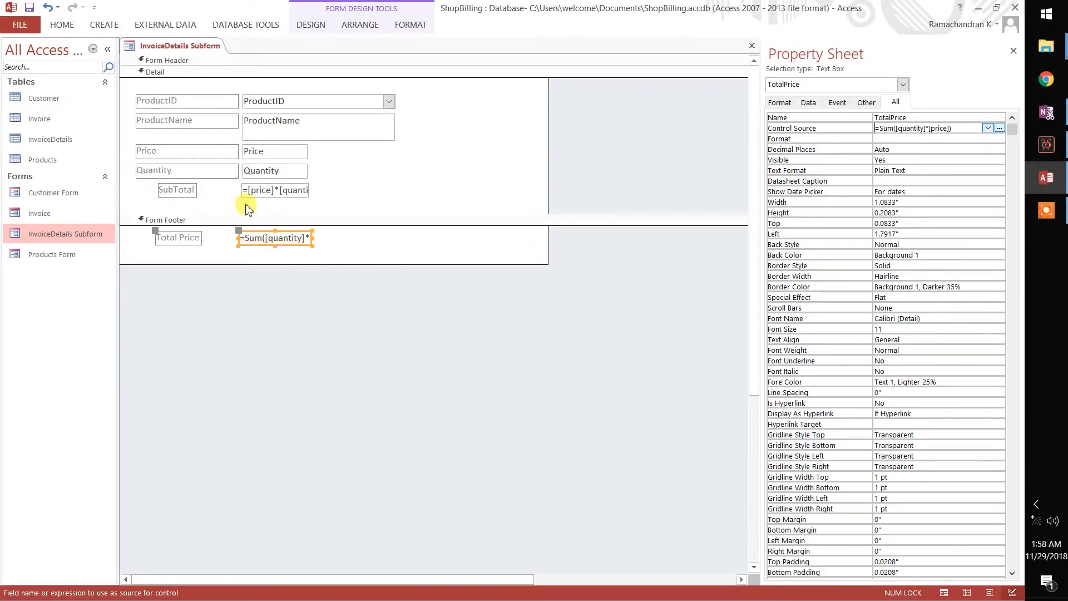
Step: Save the InvoiceDetails Subform design and close it
right_click(175, 48)
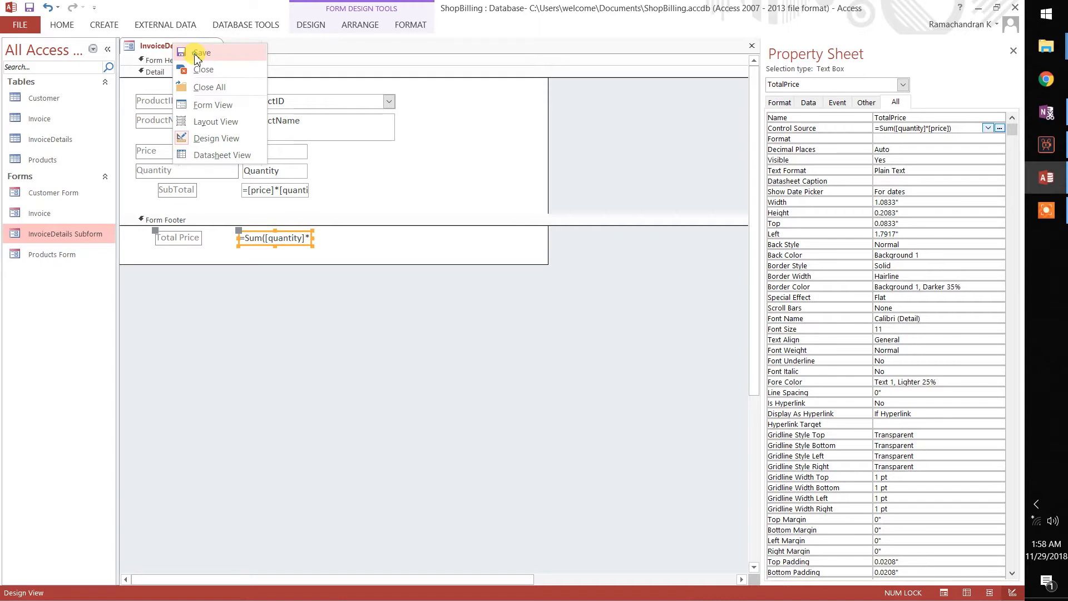
click(194, 51)
right_click(189, 44)
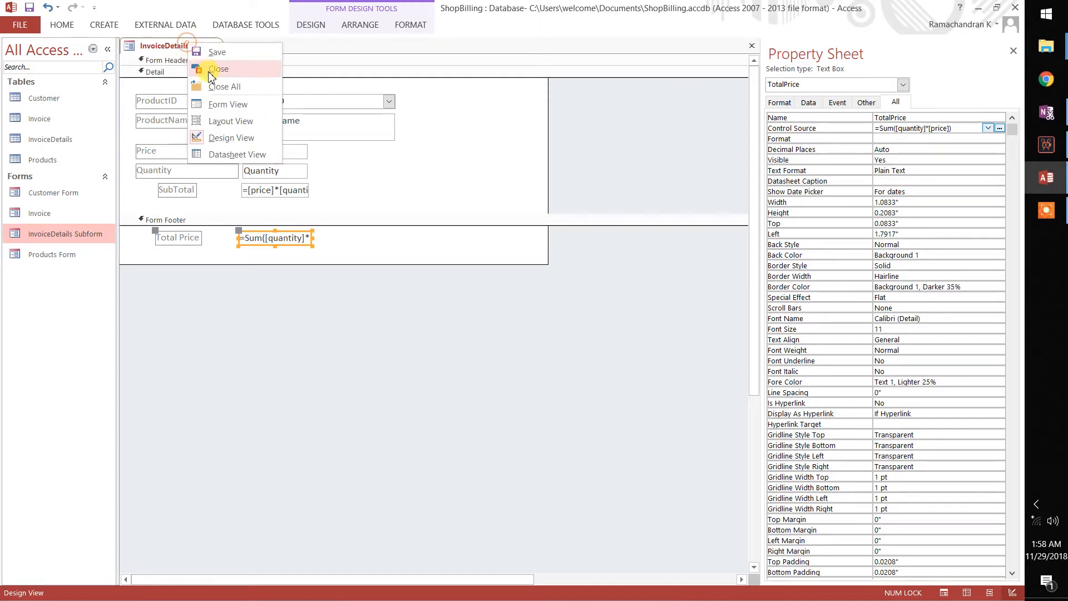
click(206, 69)
Step: Open the Invoice form to check how its InvoiceDetails subform displays the totals, and close it
double_click(40, 213)
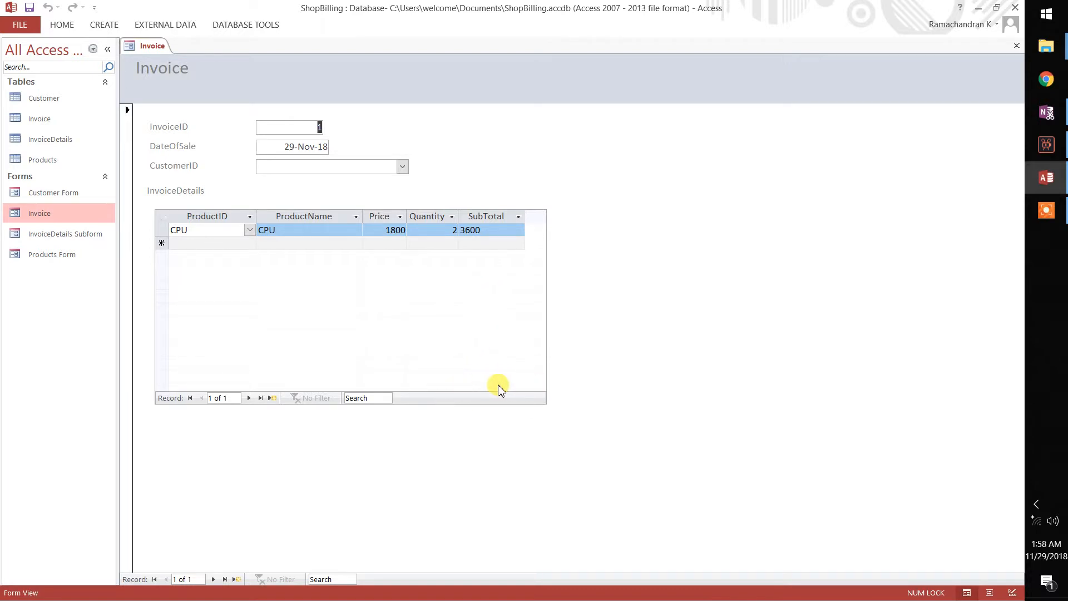
right_click(143, 48)
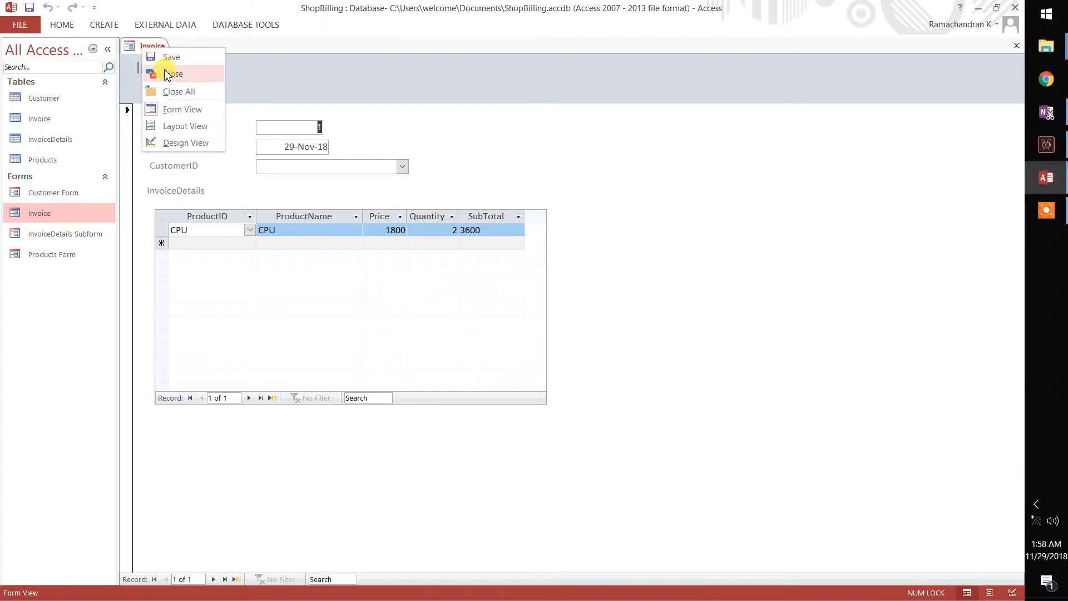
click(167, 74)
Step: Reopen the InvoiceDetails Subform in Design View to check the footer text box's name and Control Source, and close it
right_click(49, 235)
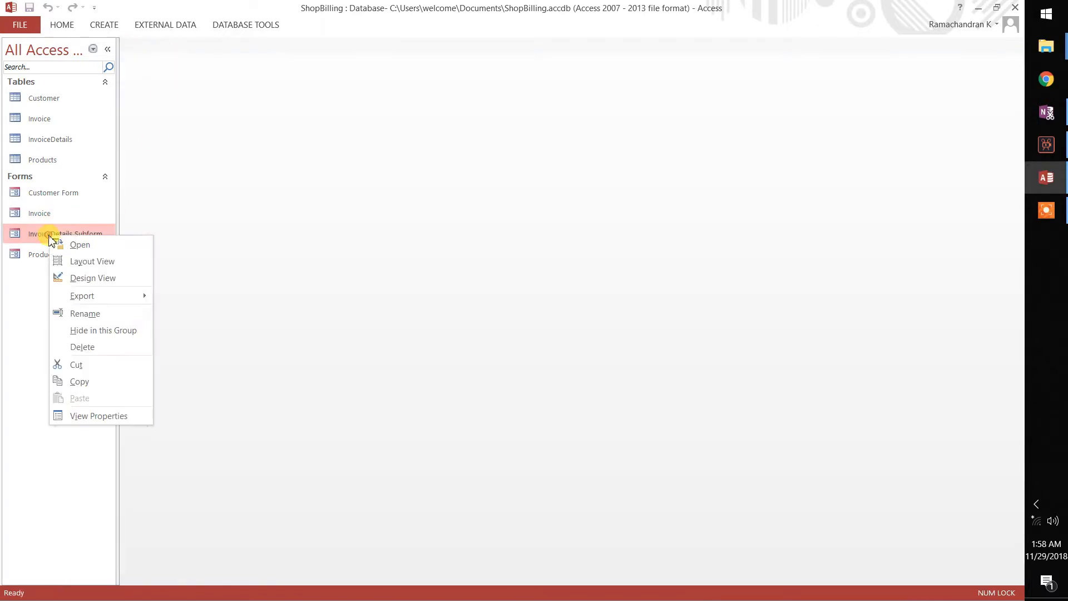
click(77, 278)
click(276, 238)
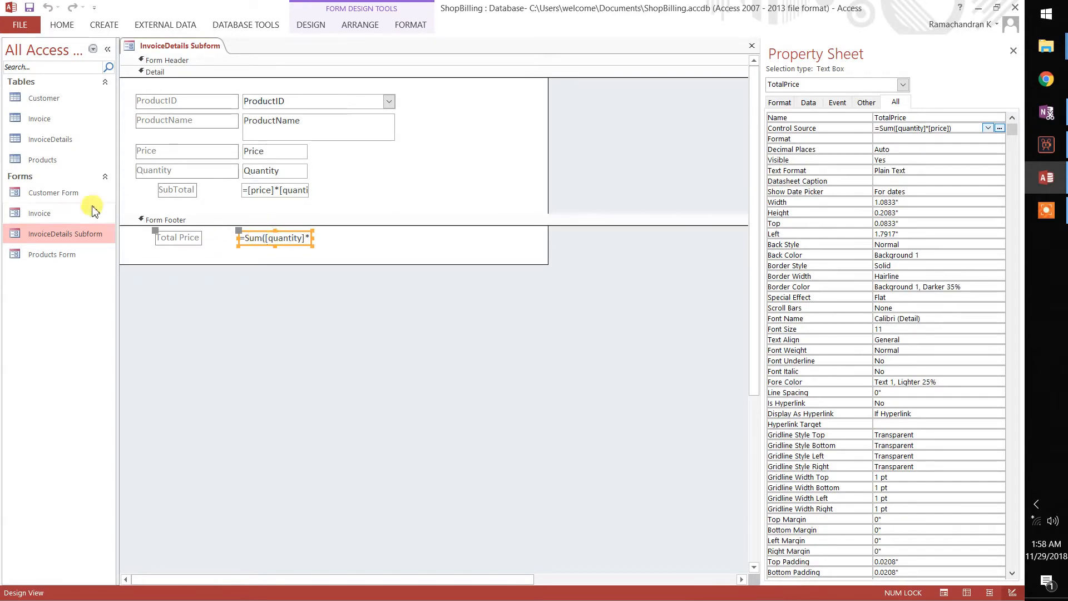
click(44, 216)
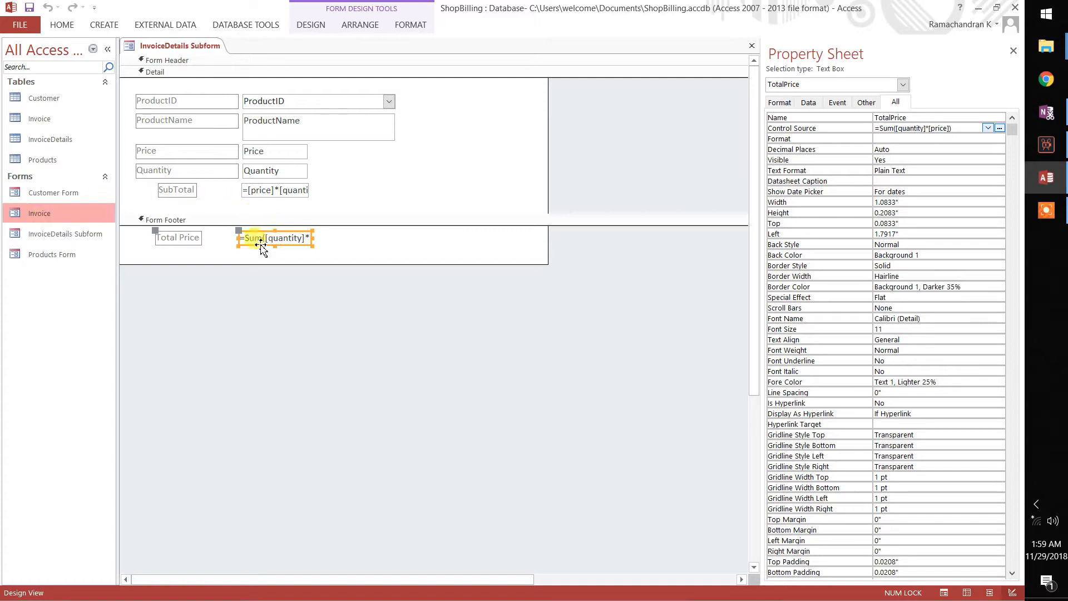
double_click(904, 118)
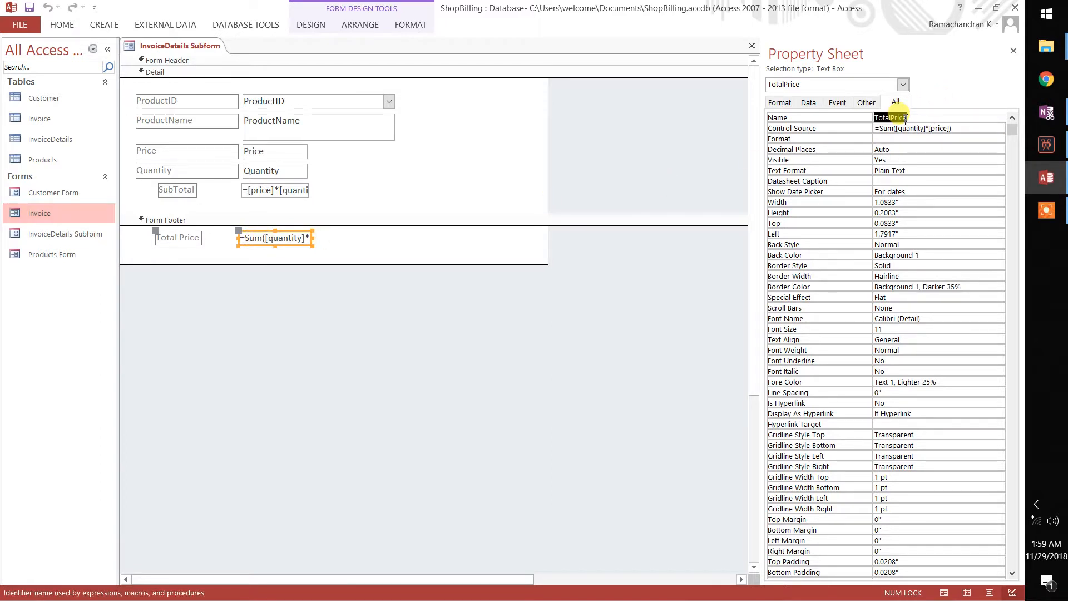
right_click(187, 52)
click(207, 73)
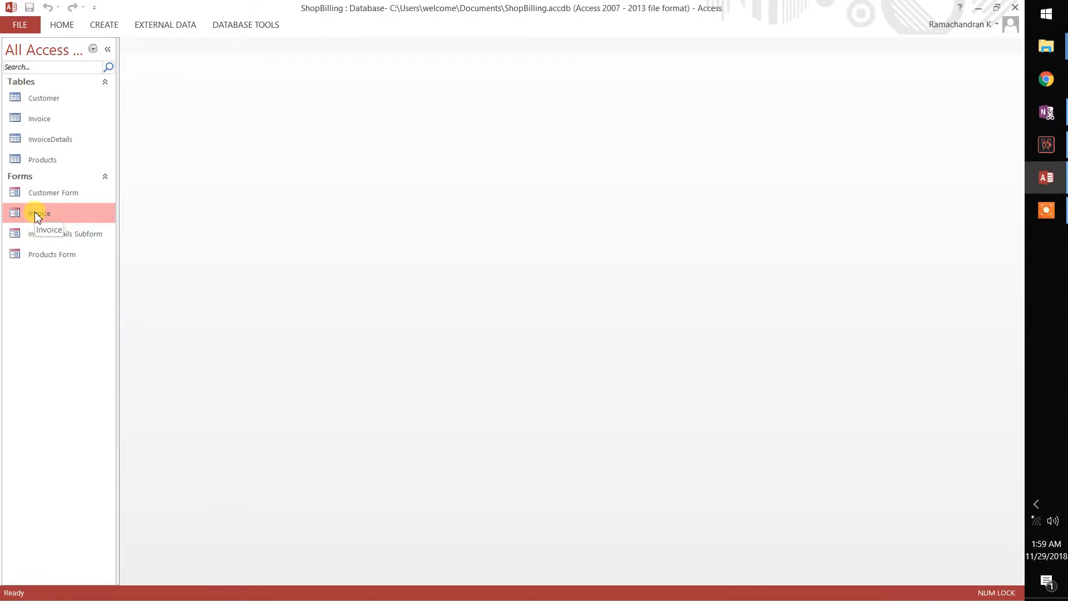
Step: Open the Invoice form in Design View and extend its Form Footer to about 0.54" high
right_click(34, 212)
click(74, 254)
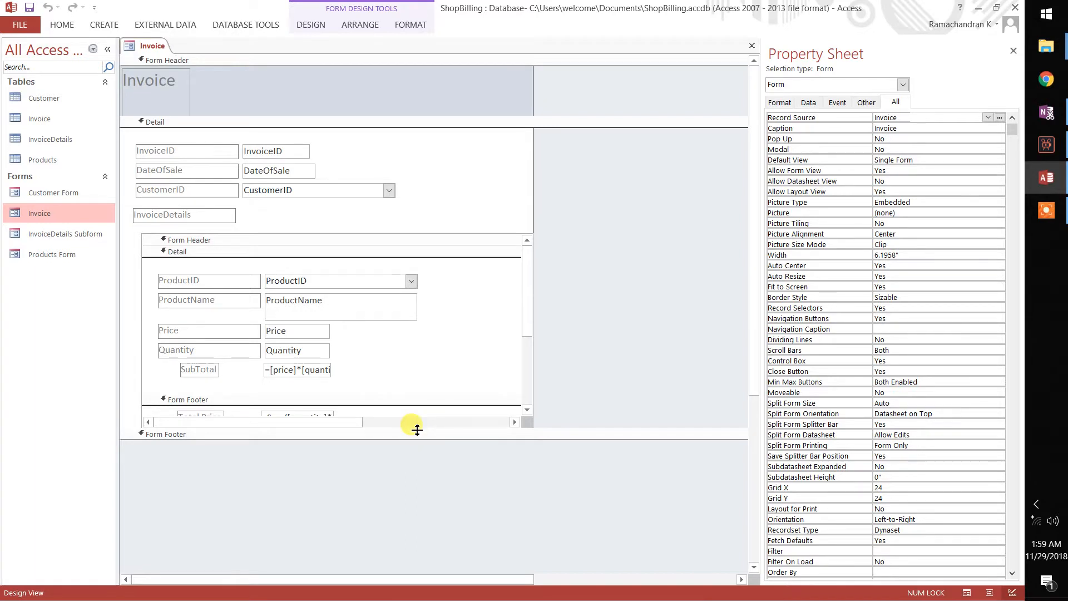
drag(413, 440, 413, 476)
click(230, 456)
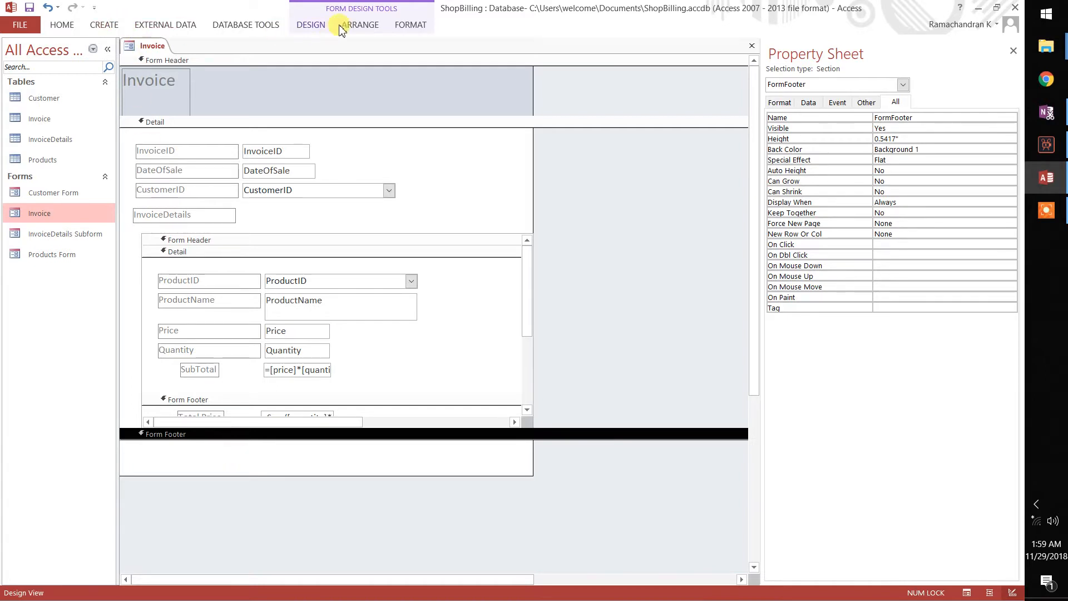
Step: Add a text box about 1.33" wide to the Invoice form's Form Footer, roughly beneath the subform's SubTotal text box
click(349, 11)
click(160, 55)
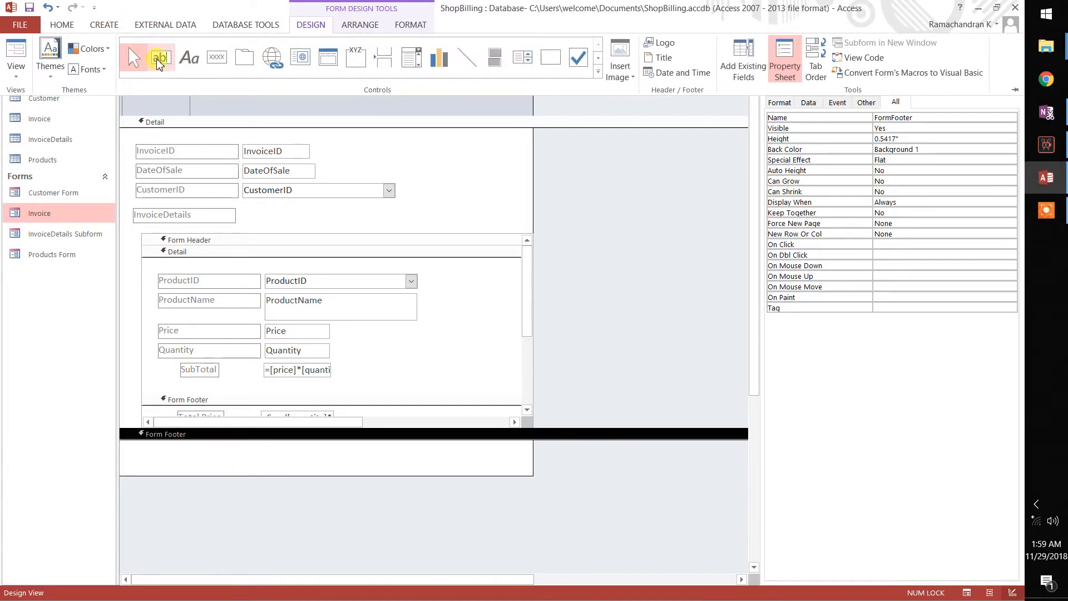
drag(264, 446, 353, 459)
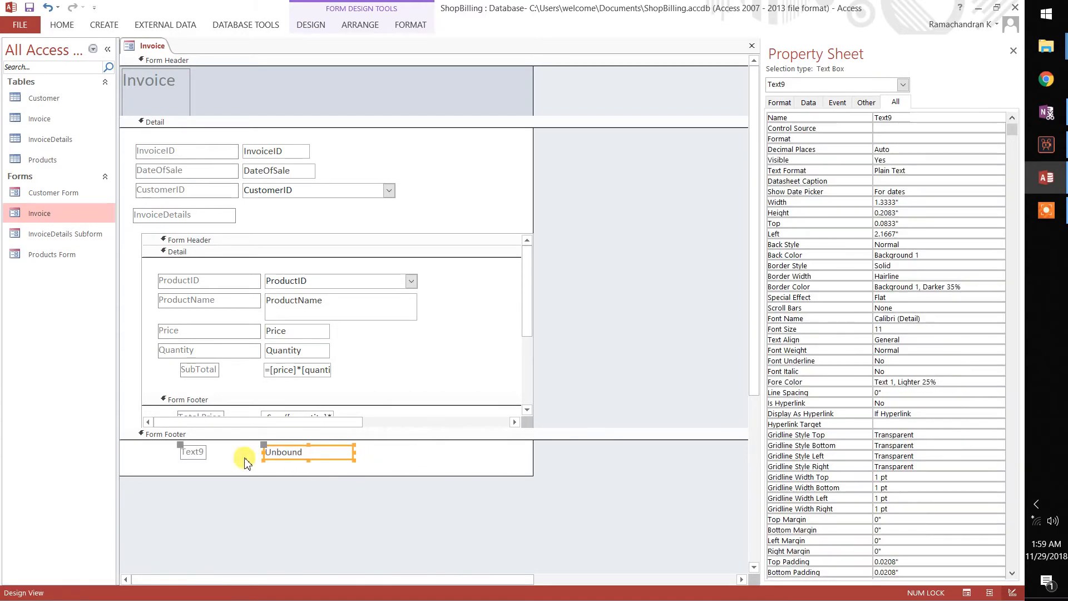
Step: Change the caption of the new footer text box's label to Grand Total:
click(184, 448)
double_click(189, 449)
text(G)
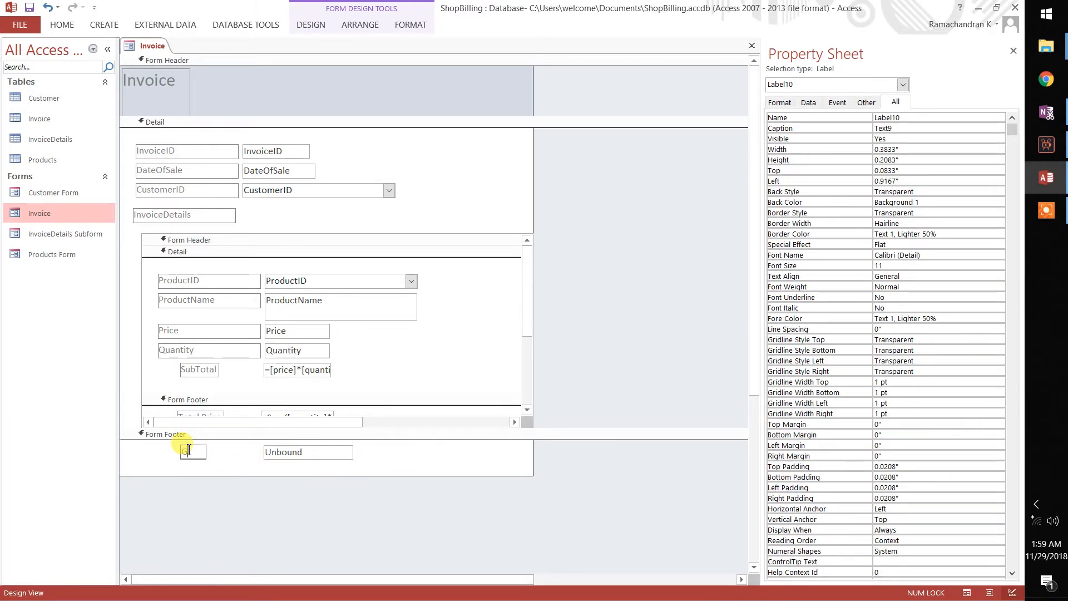
text(rand Total:)
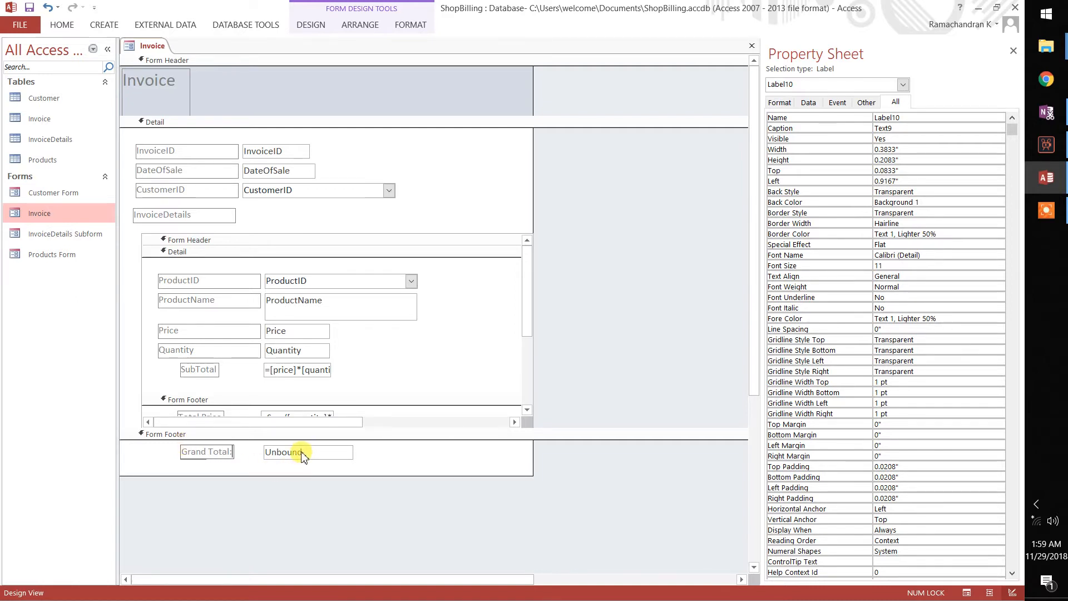
Step: Name the unbound text box in the Invoice form's footer GrandTotal
click(300, 451)
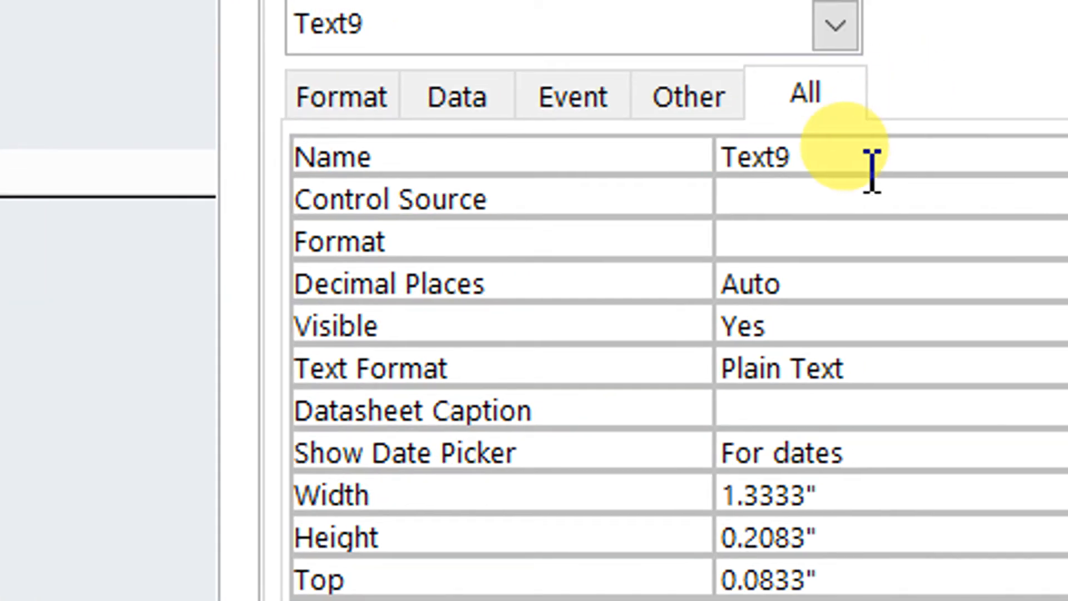
double_click(868, 168)
text(GrandTot)
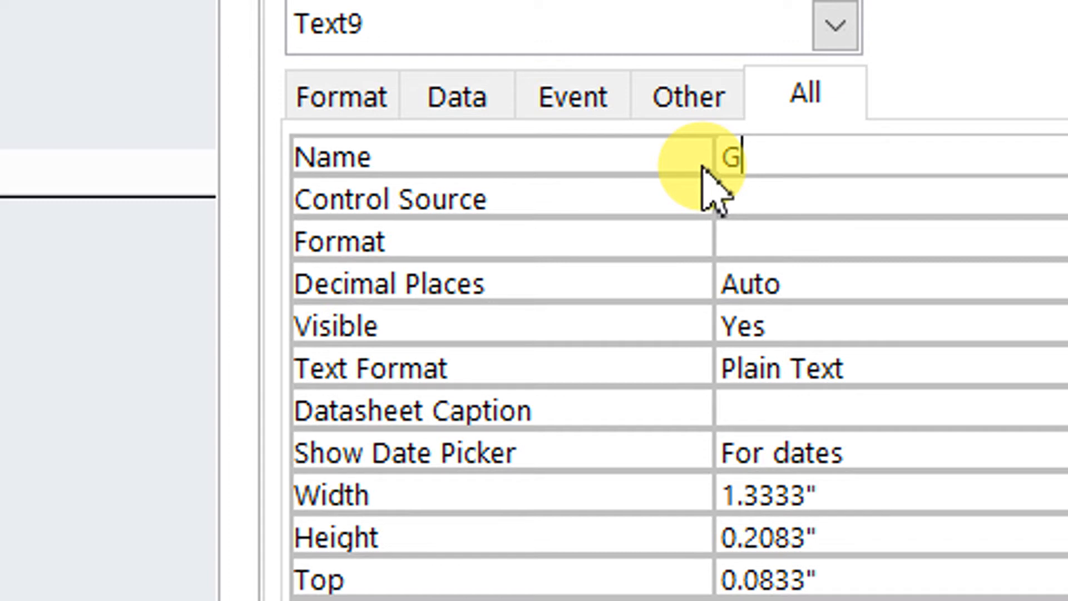
text(al)
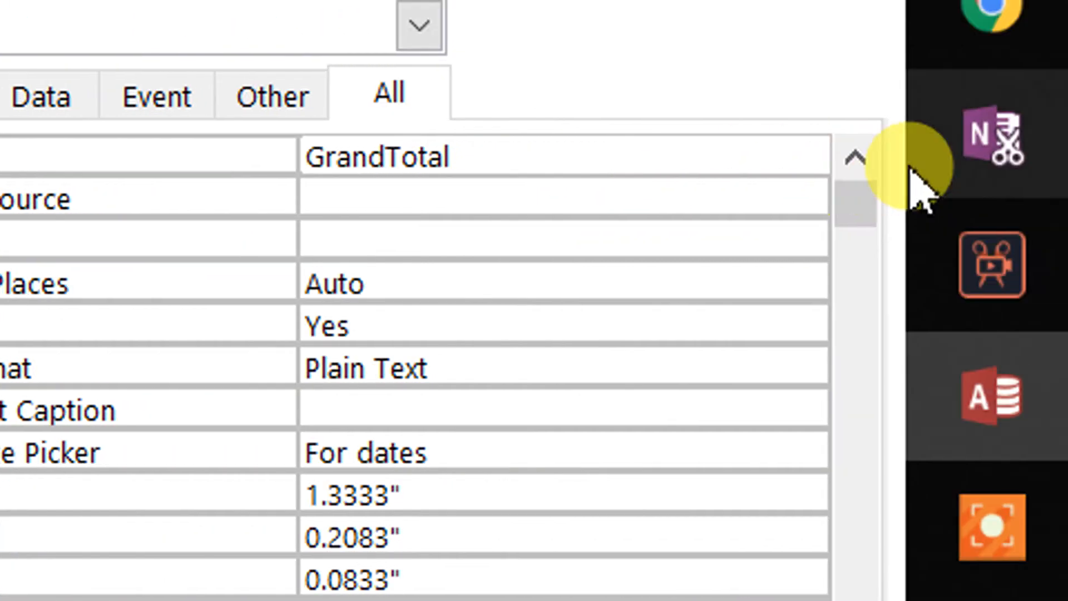
Step: Set the GrandTotal text box's control source to the expression =[InvoiceDetails Subform].[Form]![TotalPrice]
click(761, 195)
click(794, 200)
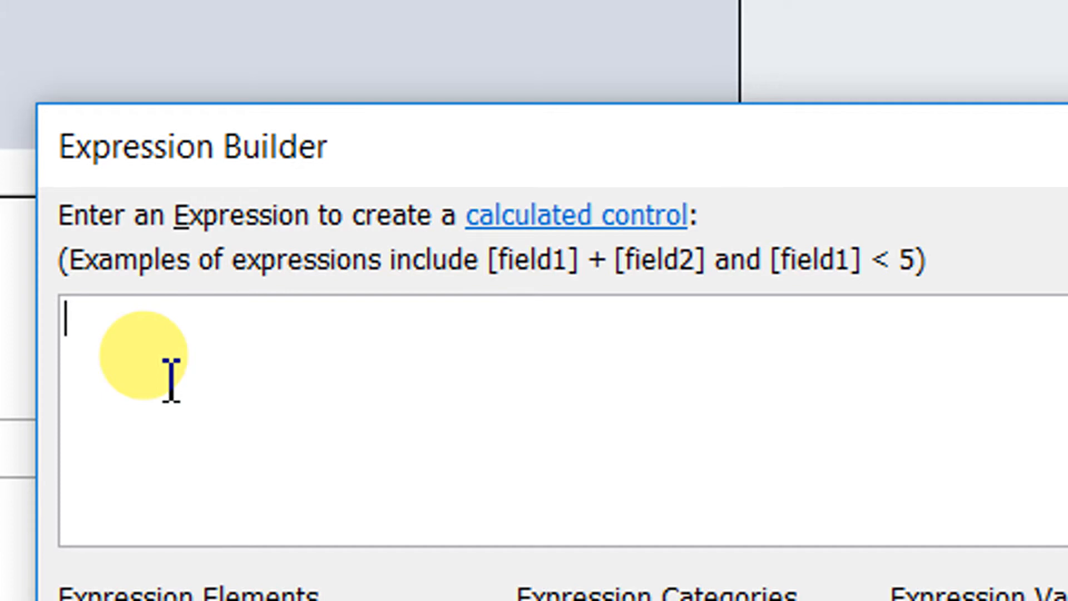
text(=Invoi)
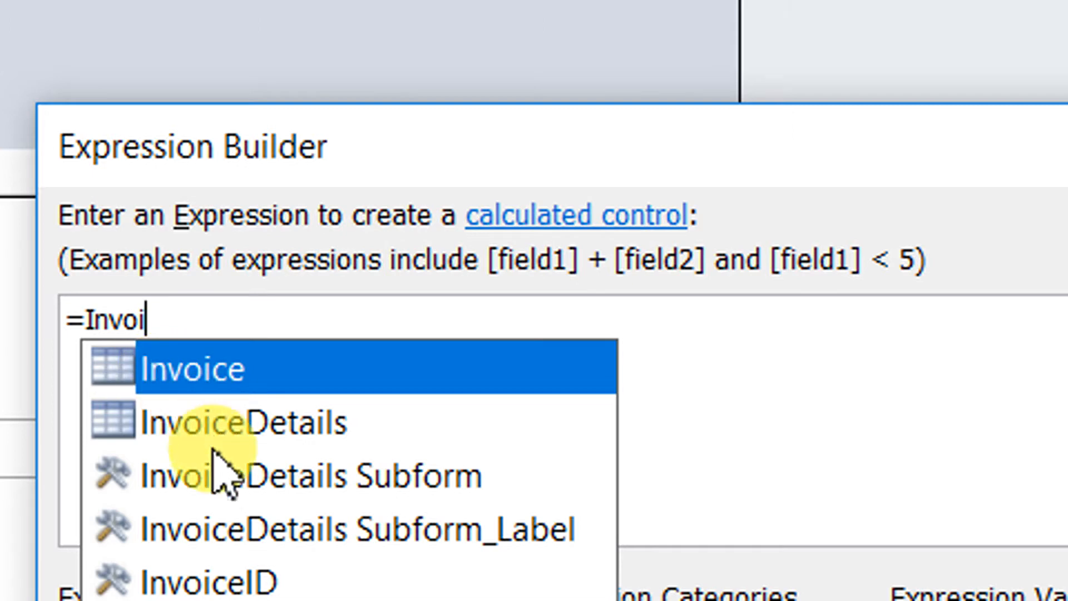
double_click(227, 483)
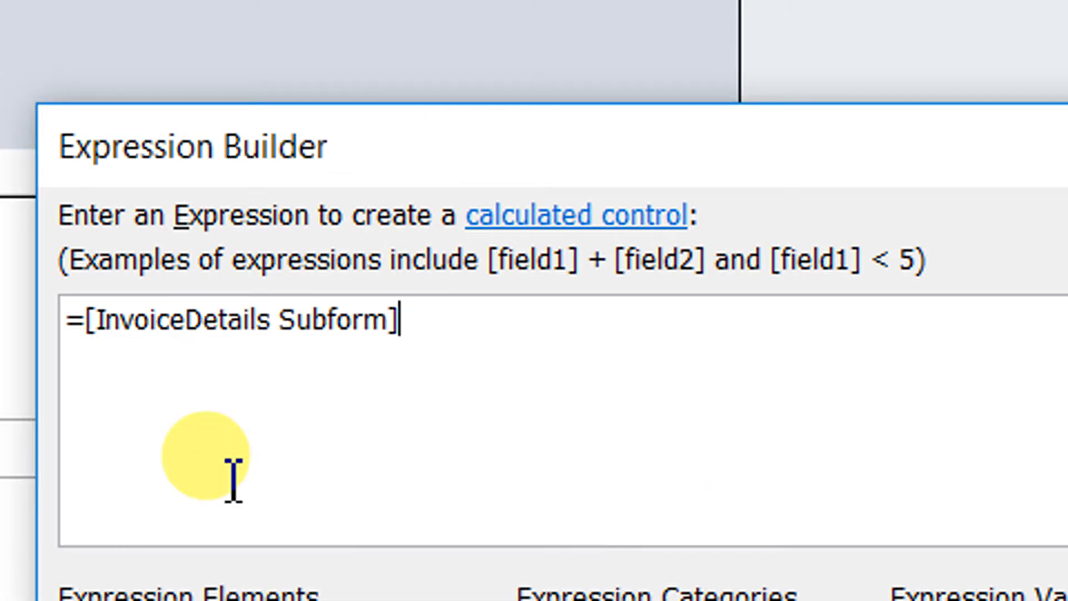
text(.[F)
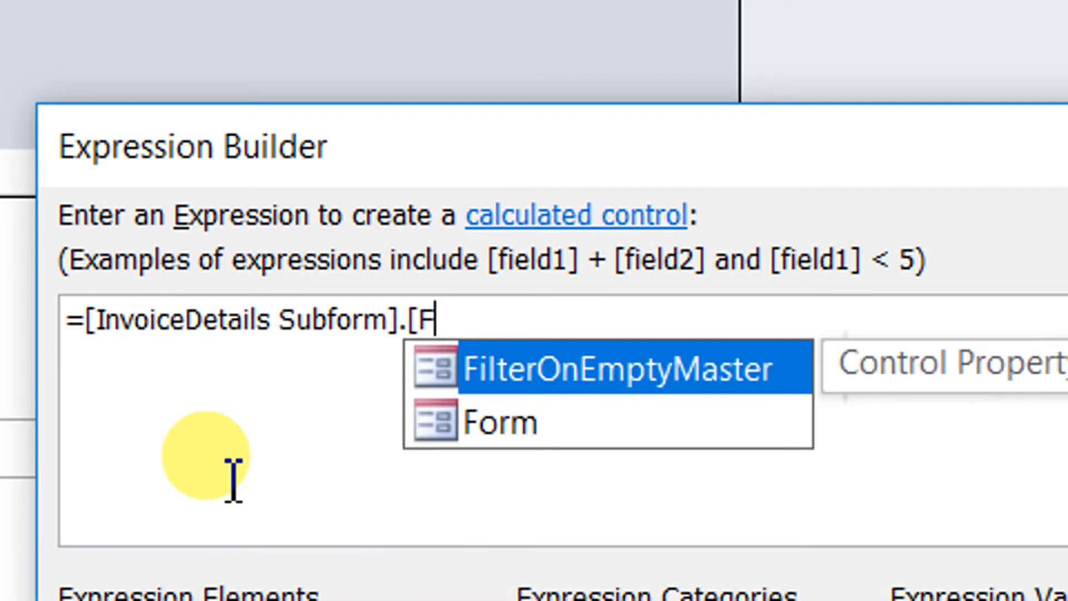
text(orm])
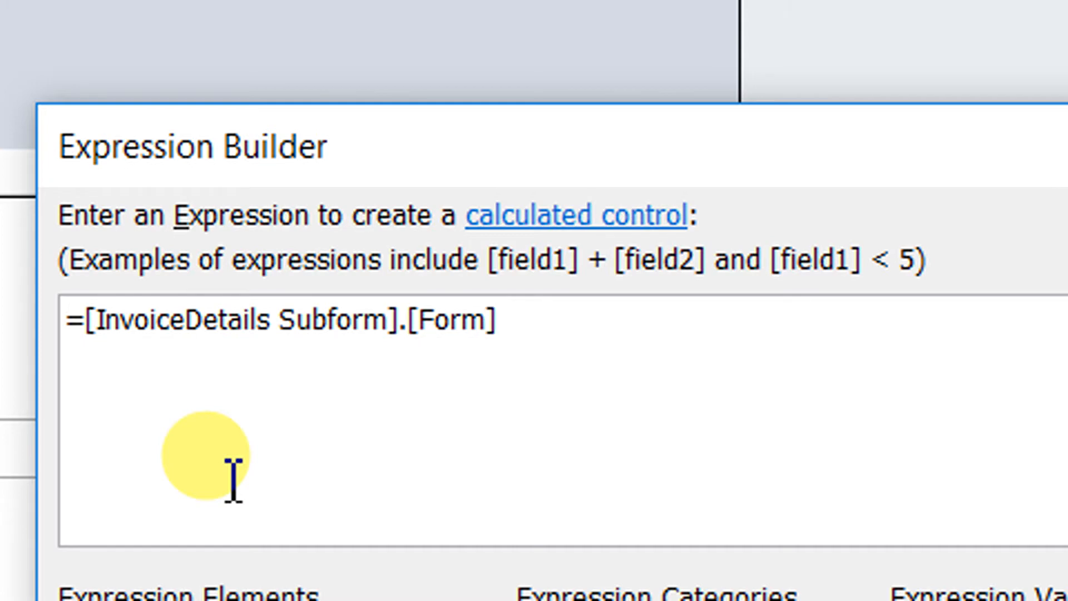
text(!)
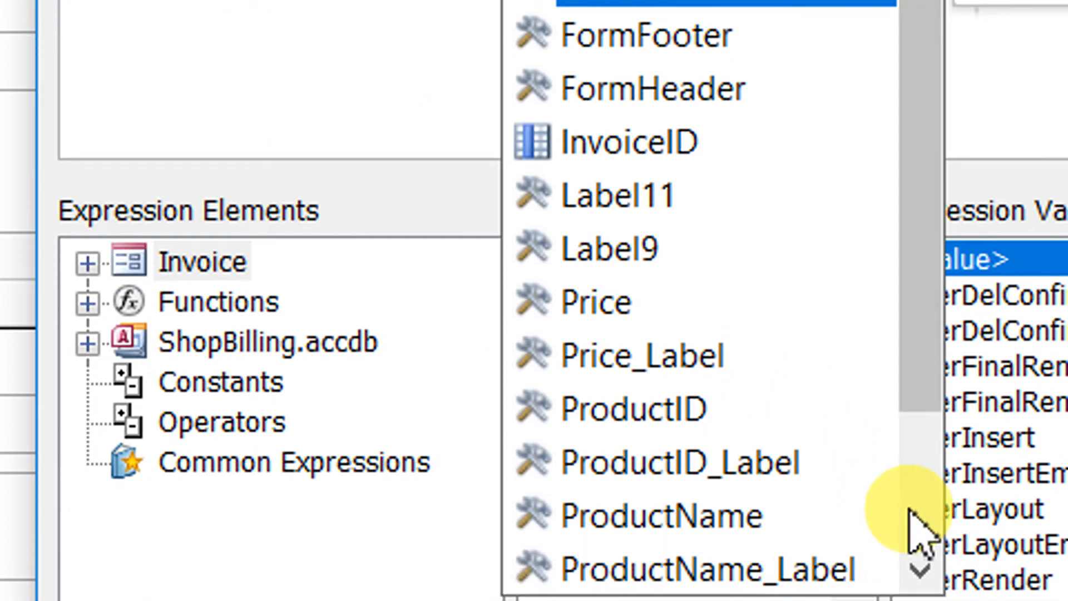
click(907, 512)
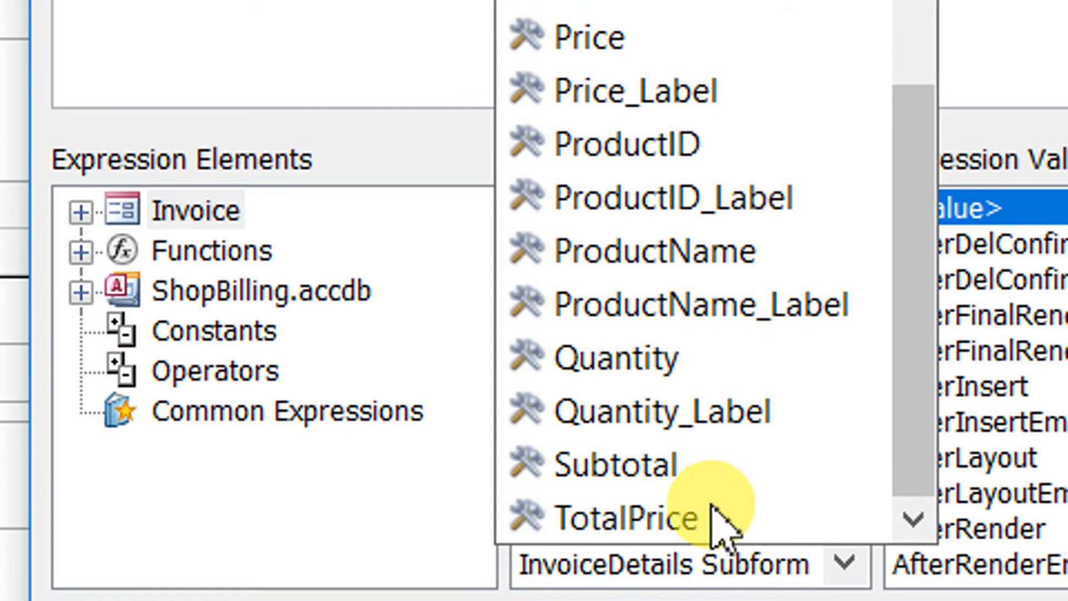
double_click(704, 565)
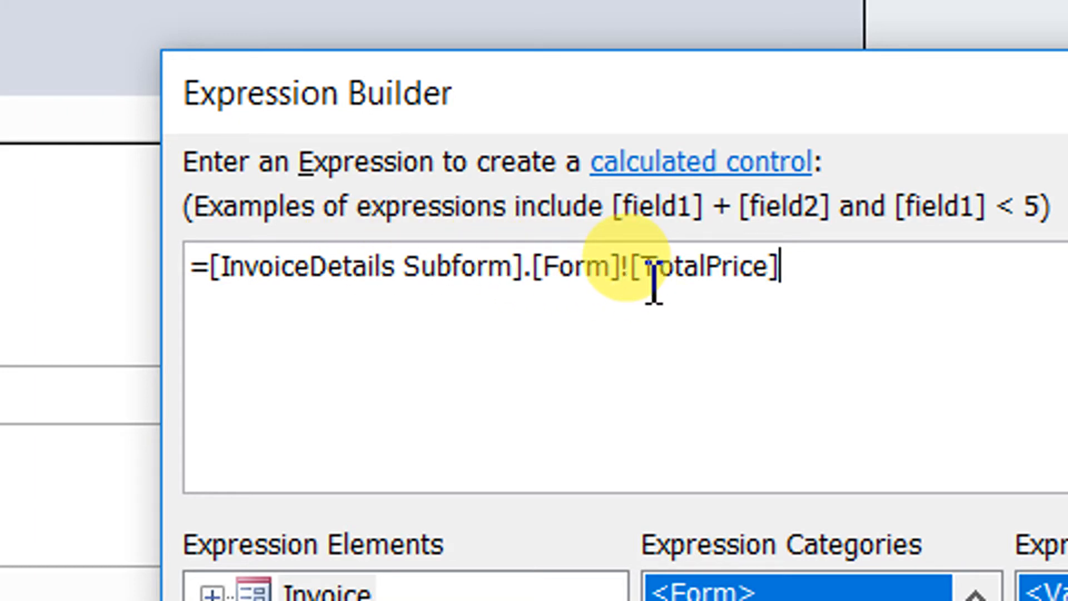
click(1067, 268)
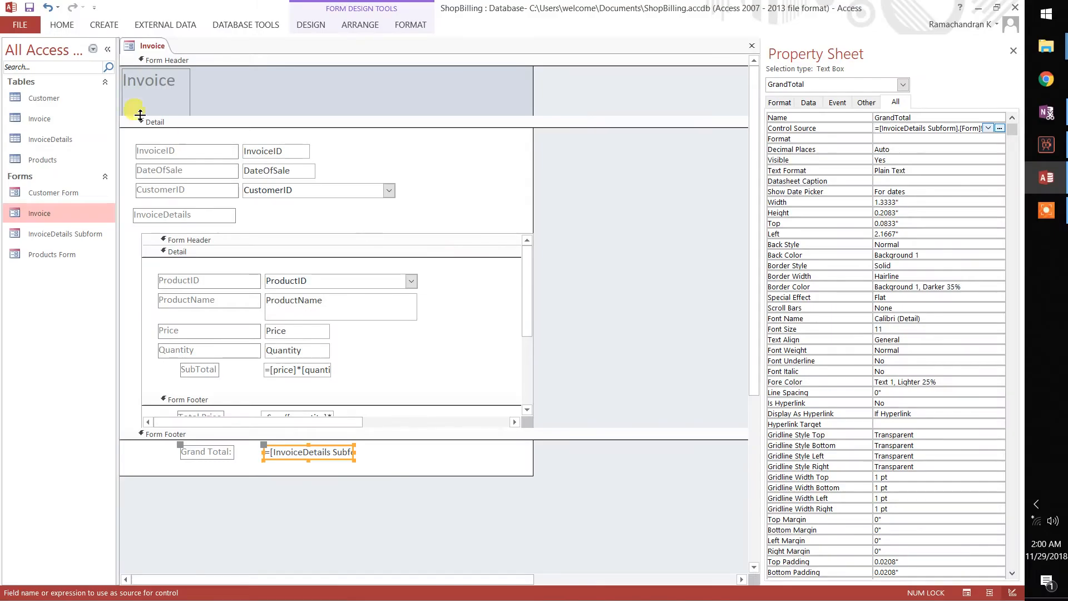
Step: Save and close the Invoice form's design, and reopen the form in Form View
right_click(145, 47)
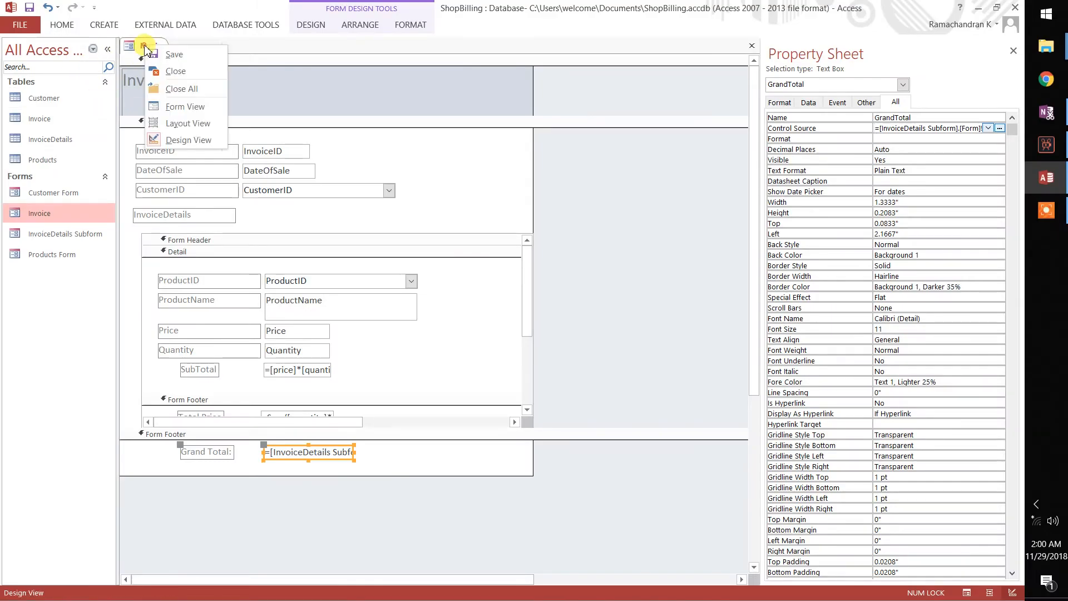
click(152, 52)
right_click(143, 44)
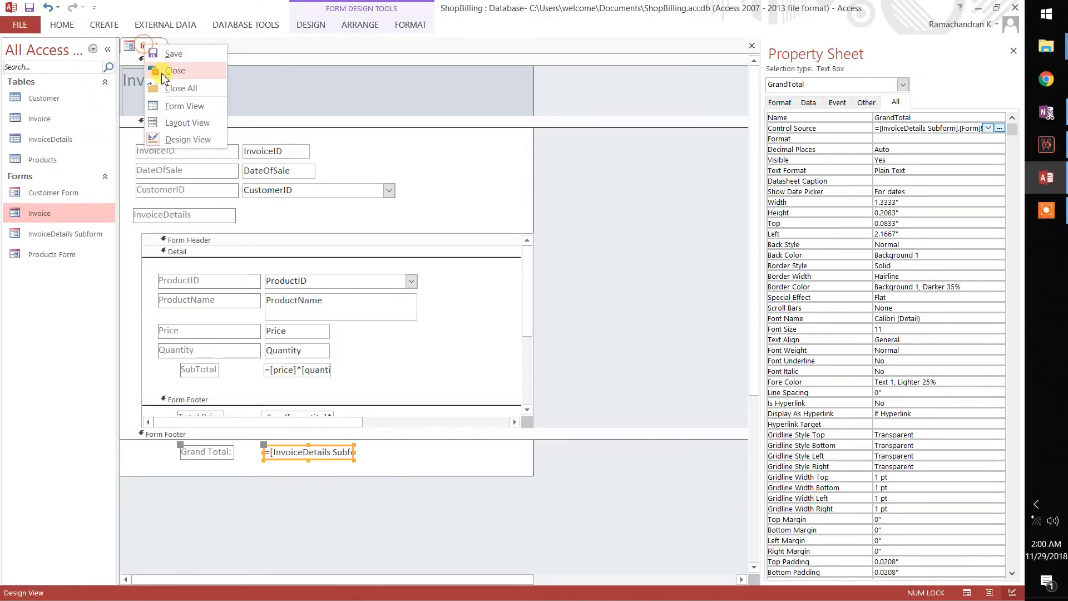
click(161, 72)
double_click(31, 220)
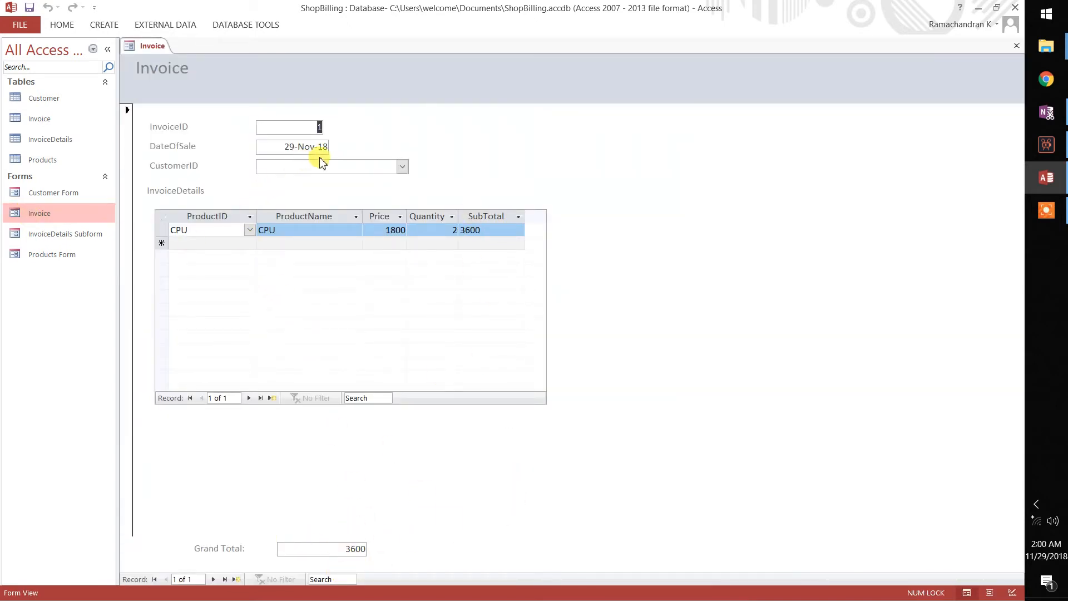
Step: Assign the first listed customer to invoice 1 and add a Keyboard line with quantity 5 to its invoice details
click(402, 167)
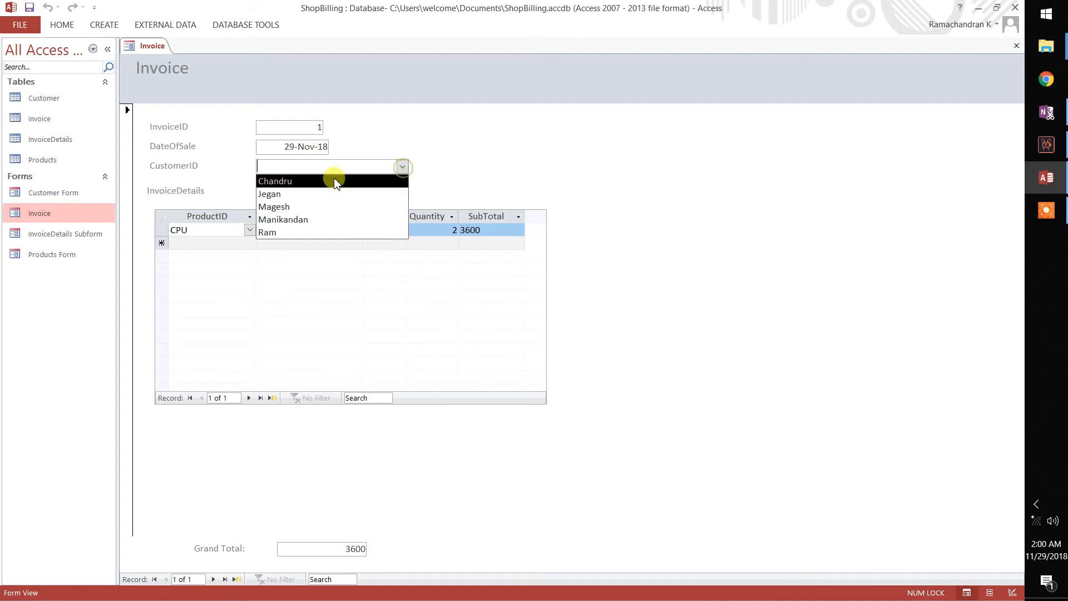
click(289, 182)
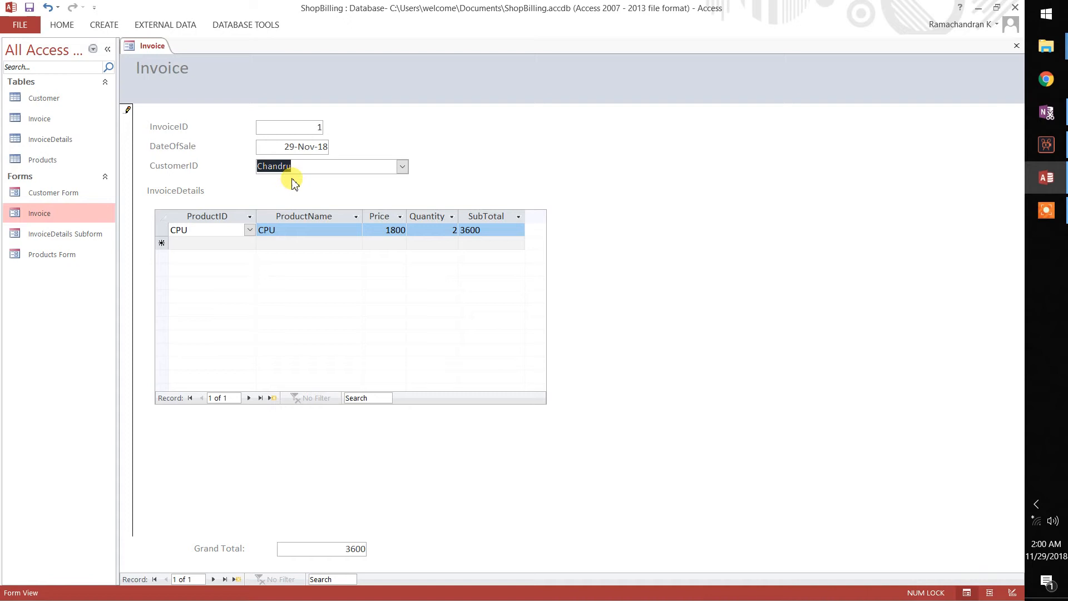
click(237, 243)
click(249, 243)
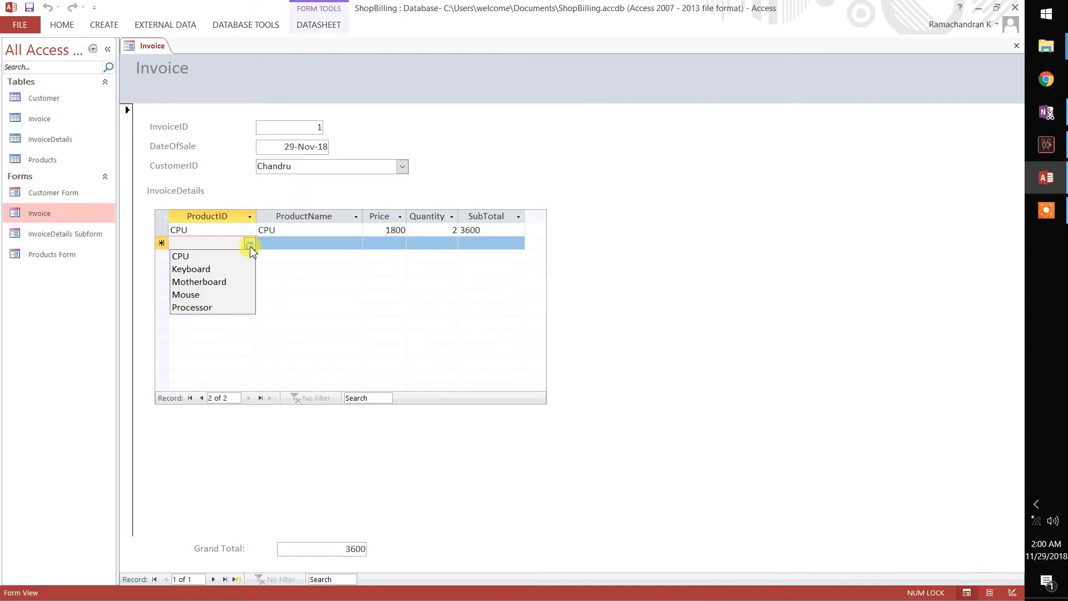
click(198, 269)
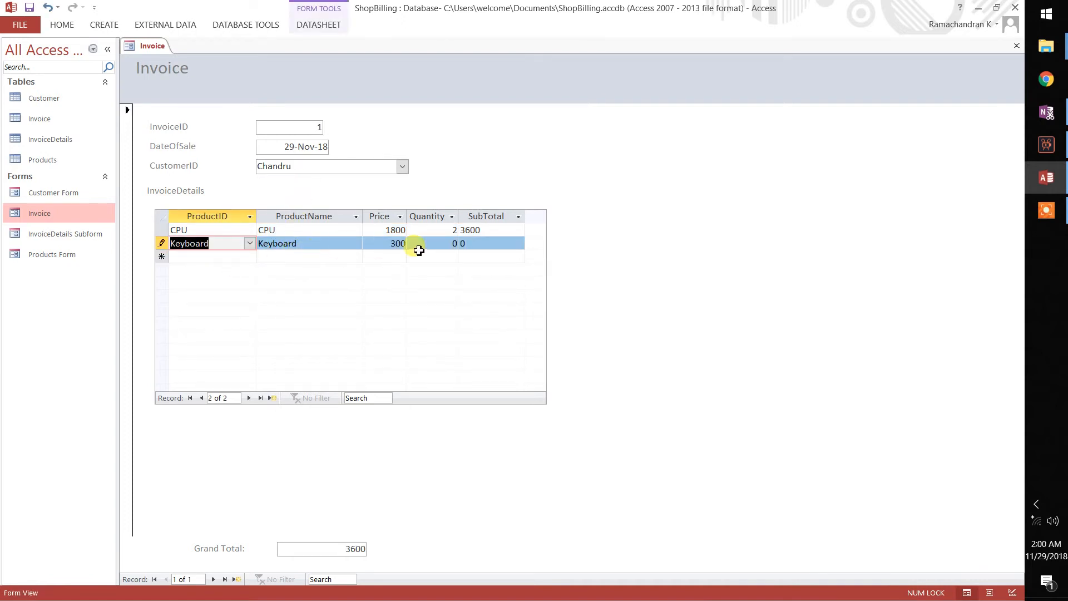
click(446, 244)
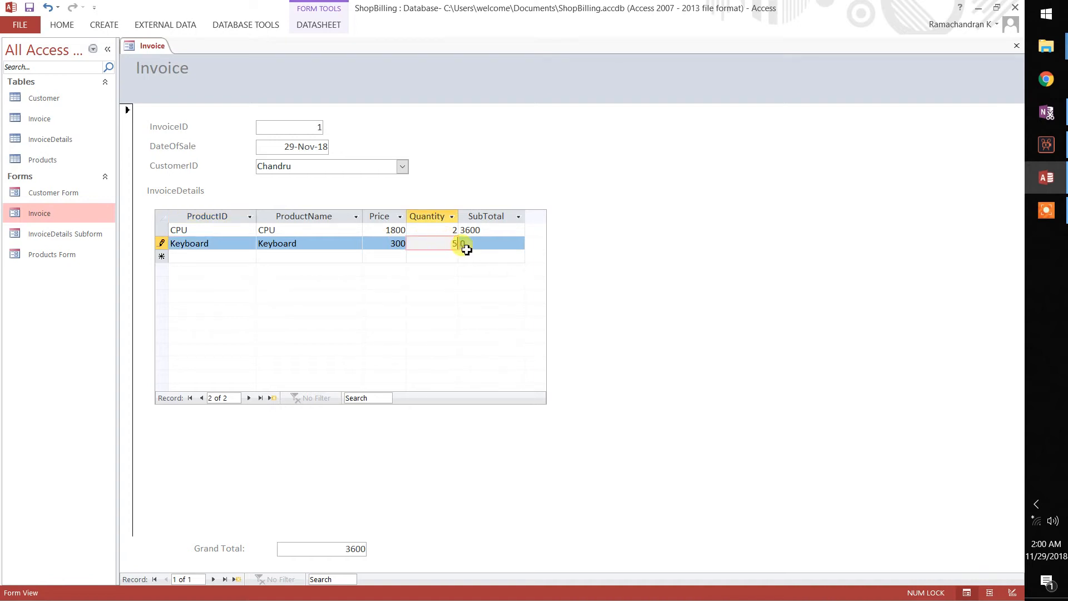
click(463, 246)
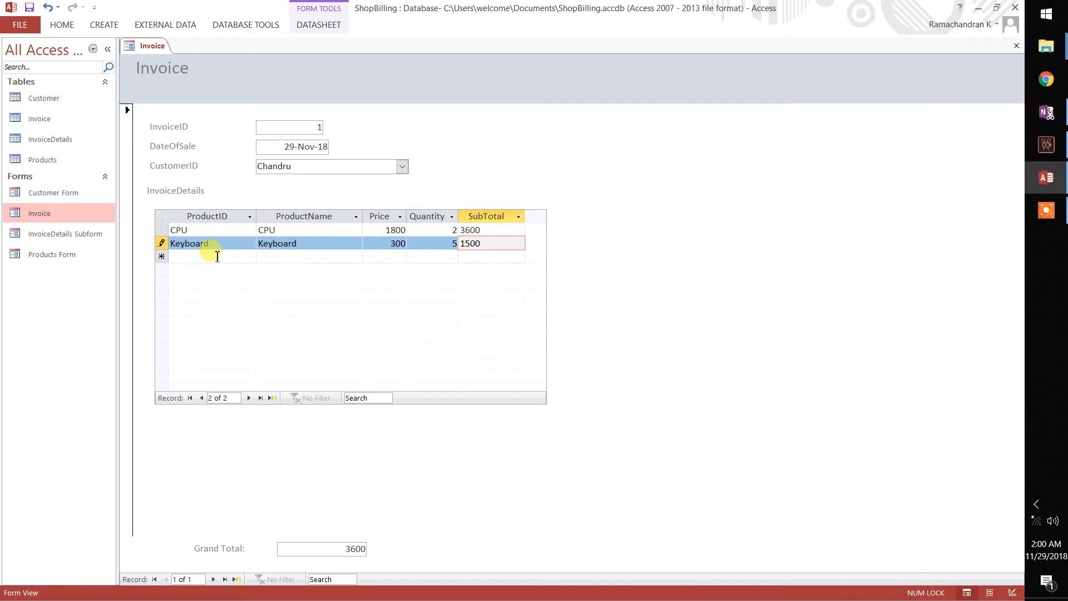
click(217, 256)
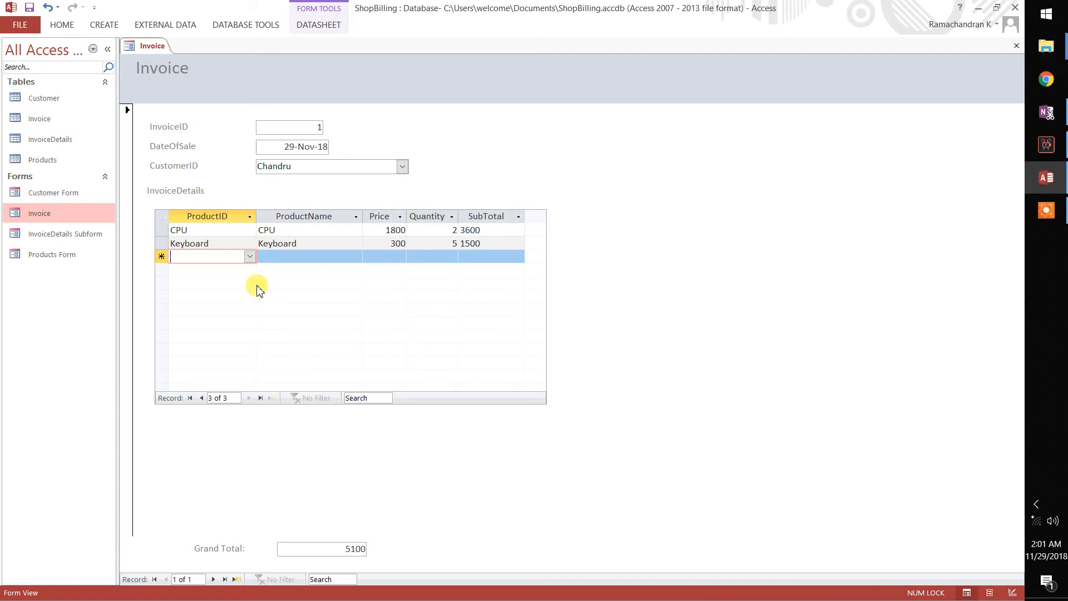
Step: Add a Mouse line with quantity 4 to the invoice details and commit the record
click(249, 256)
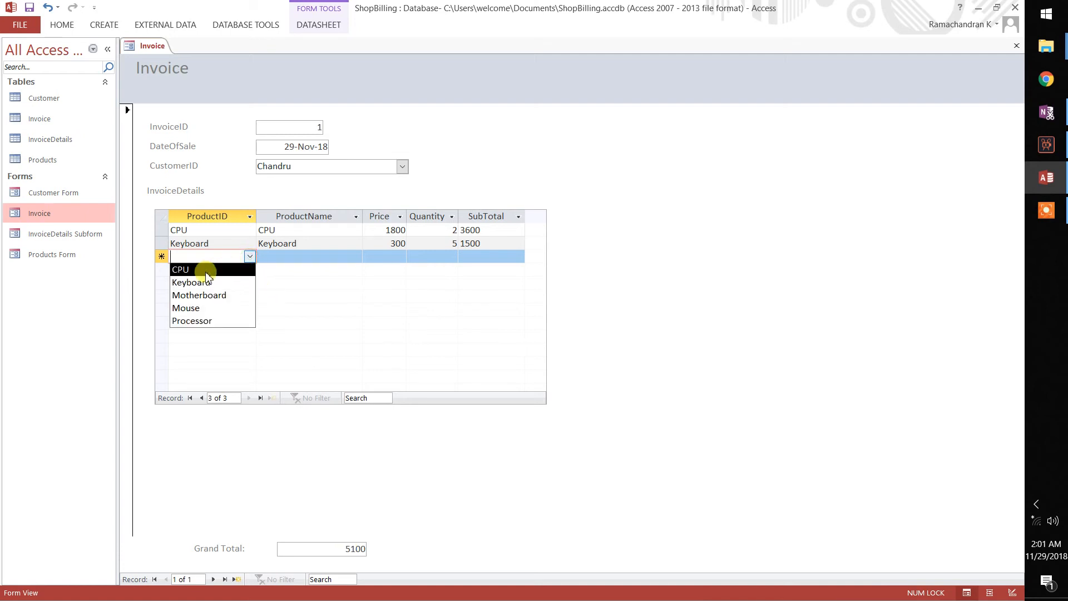
click(204, 309)
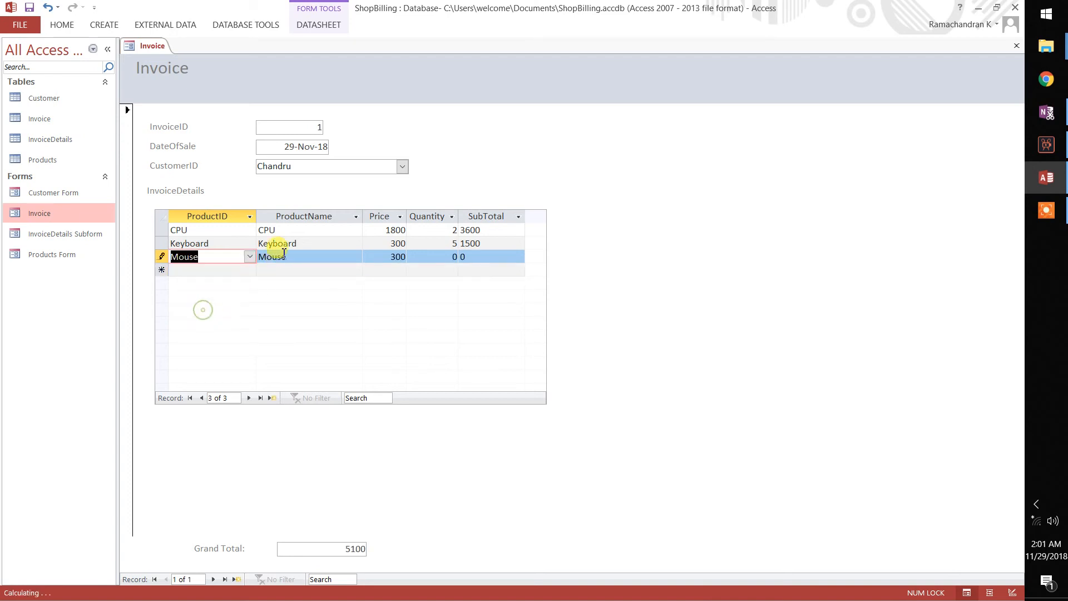
click(443, 256)
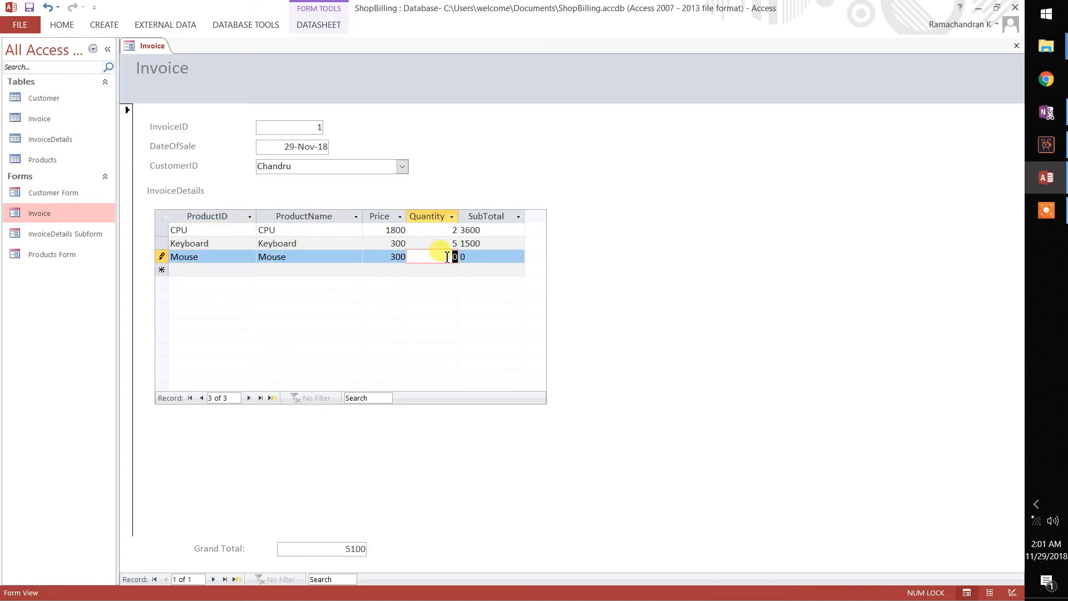
text(4)
click(481, 257)
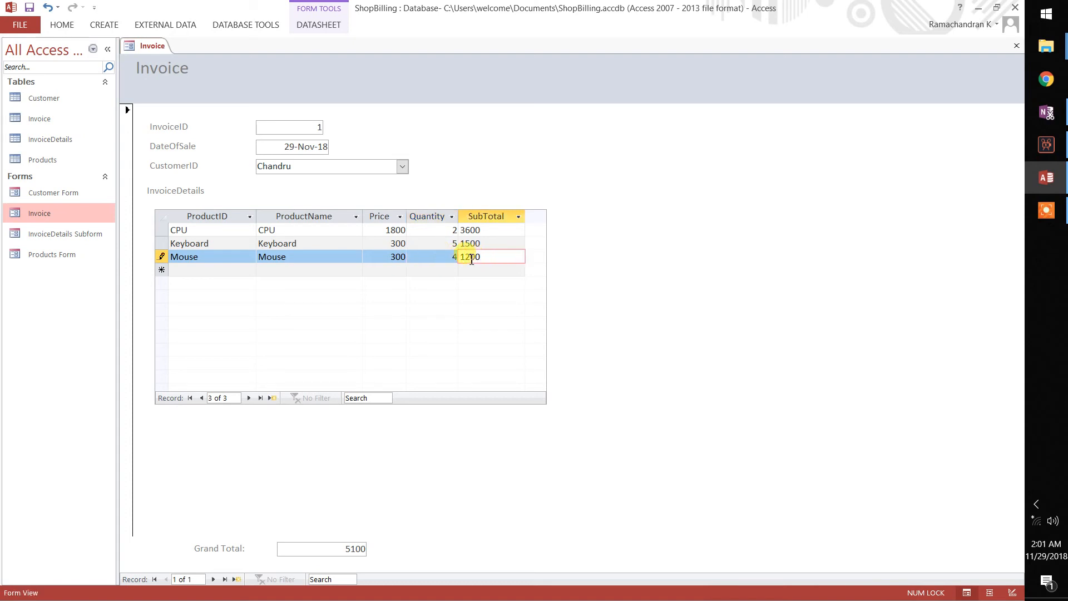
click(213, 272)
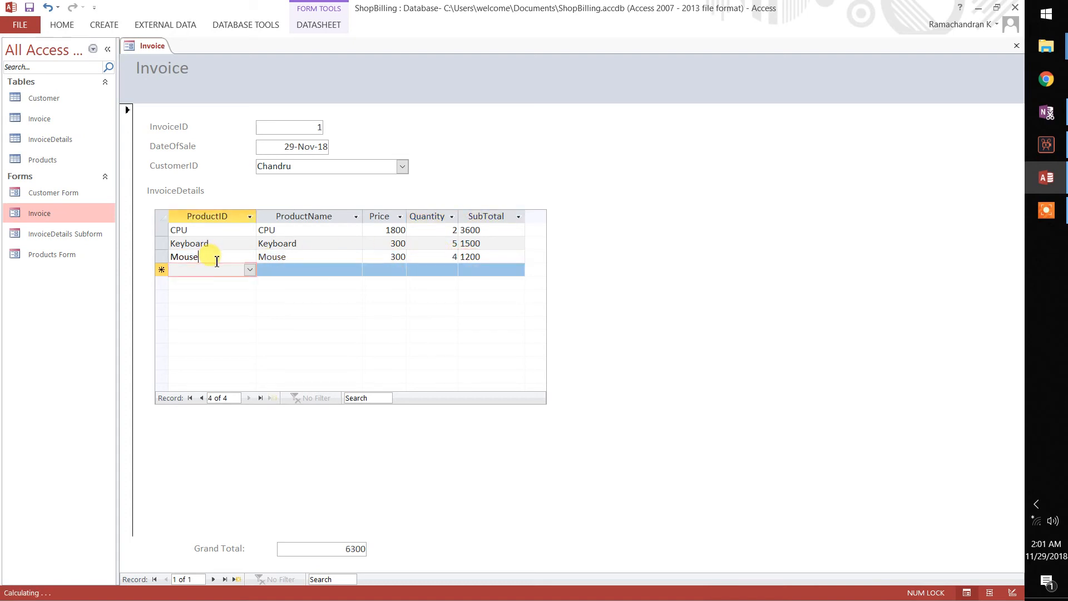
click(215, 257)
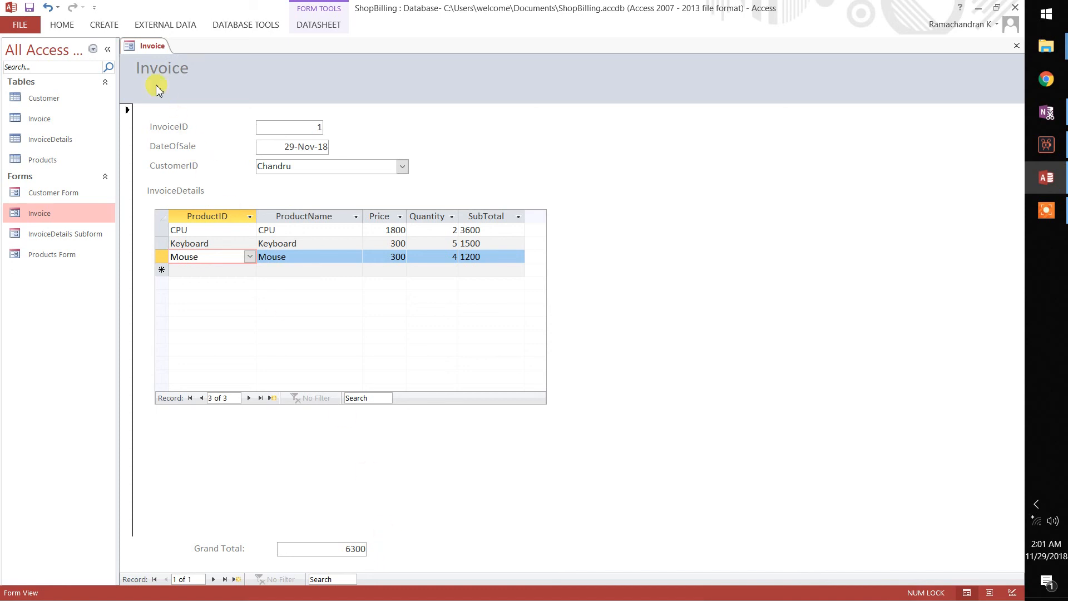
Step: Save and close the Invoice form
right_click(152, 51)
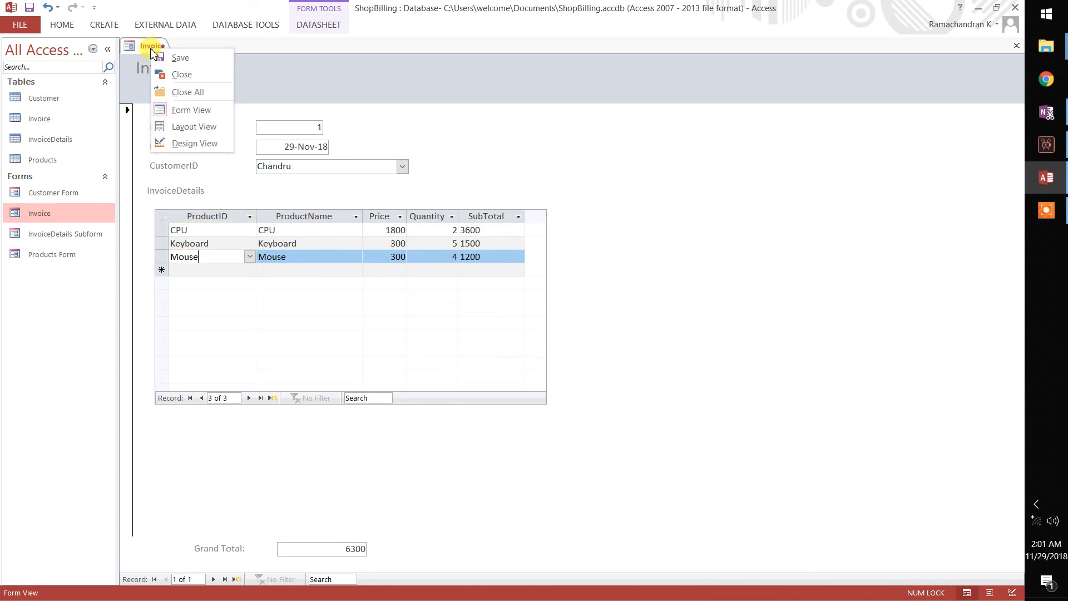
click(158, 50)
right_click(157, 51)
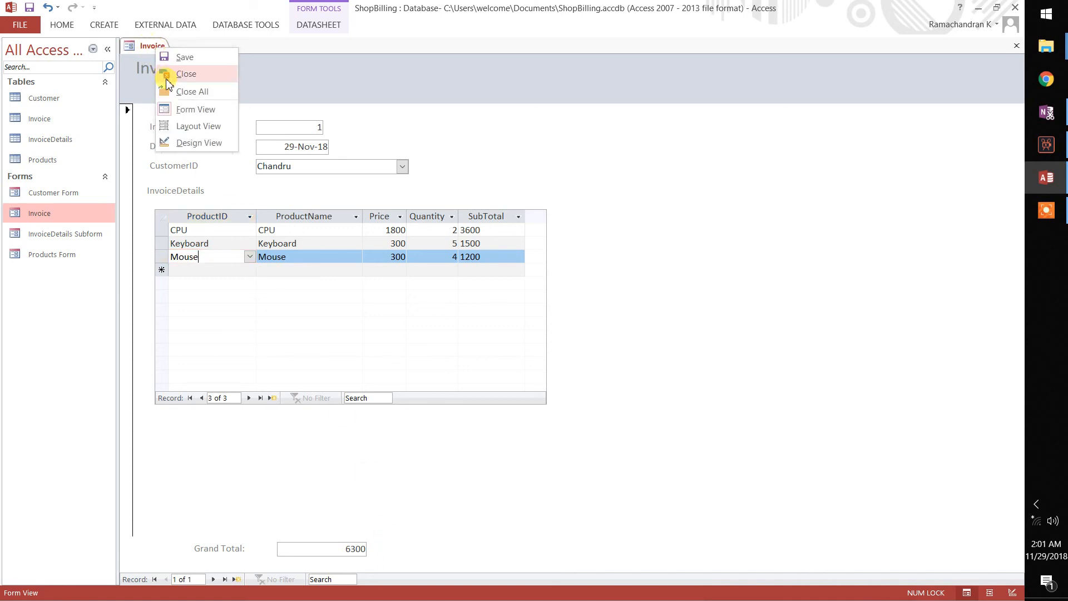
click(167, 76)
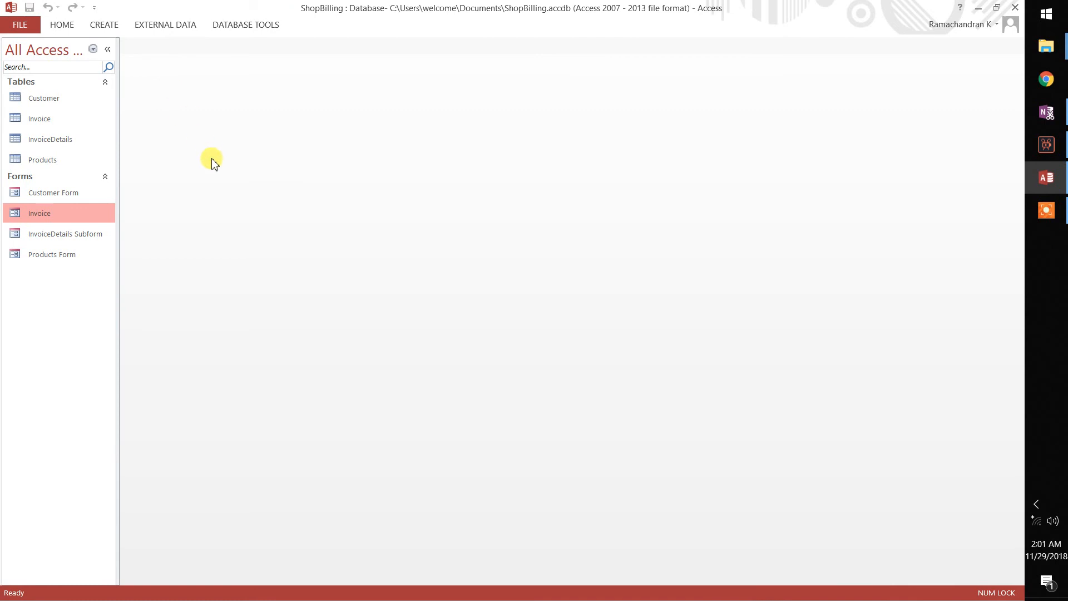